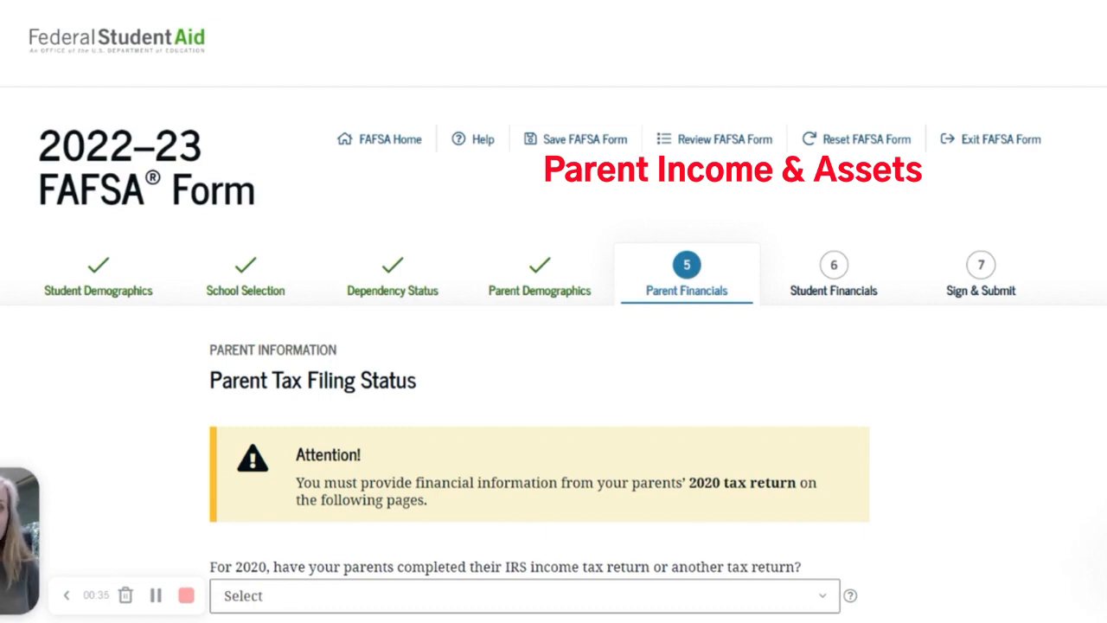
- Report the parents' 2020 tax return as already completed, filed on IRS Form 1040, with filing status Married–filed joint return
scroll(988, 468, down, 2)
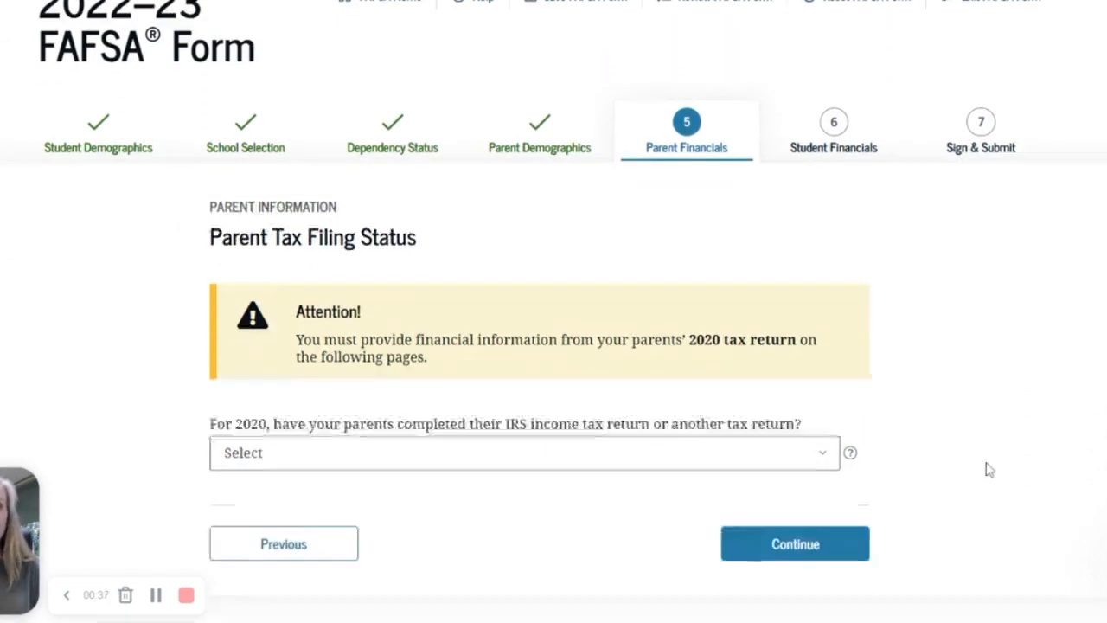
scroll(988, 465, down, 2)
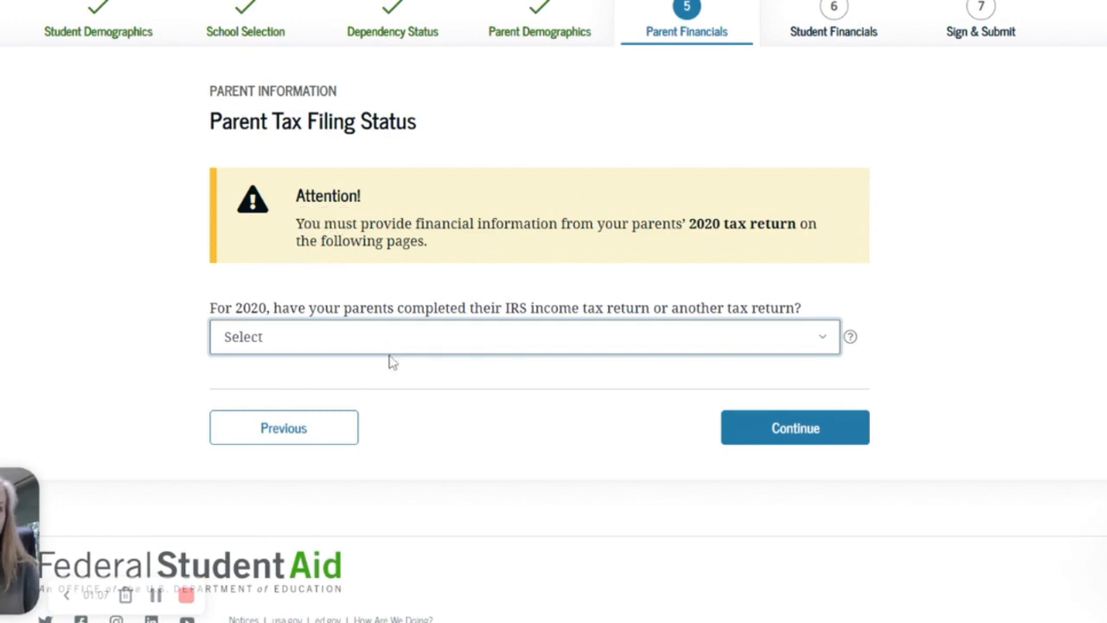
click(440, 388)
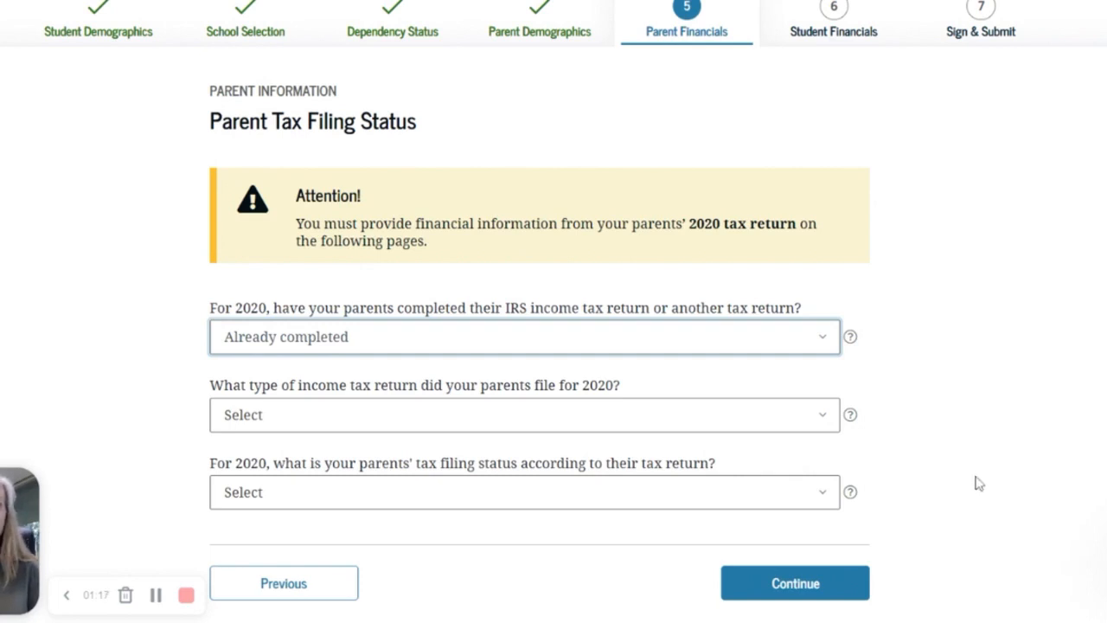
click(566, 424)
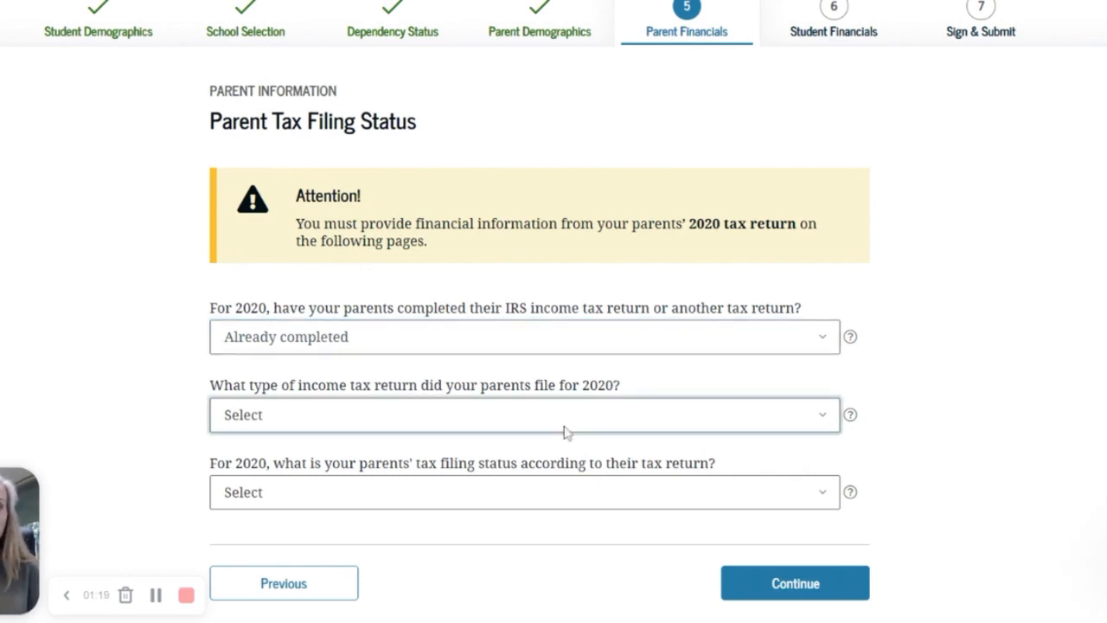
click(562, 469)
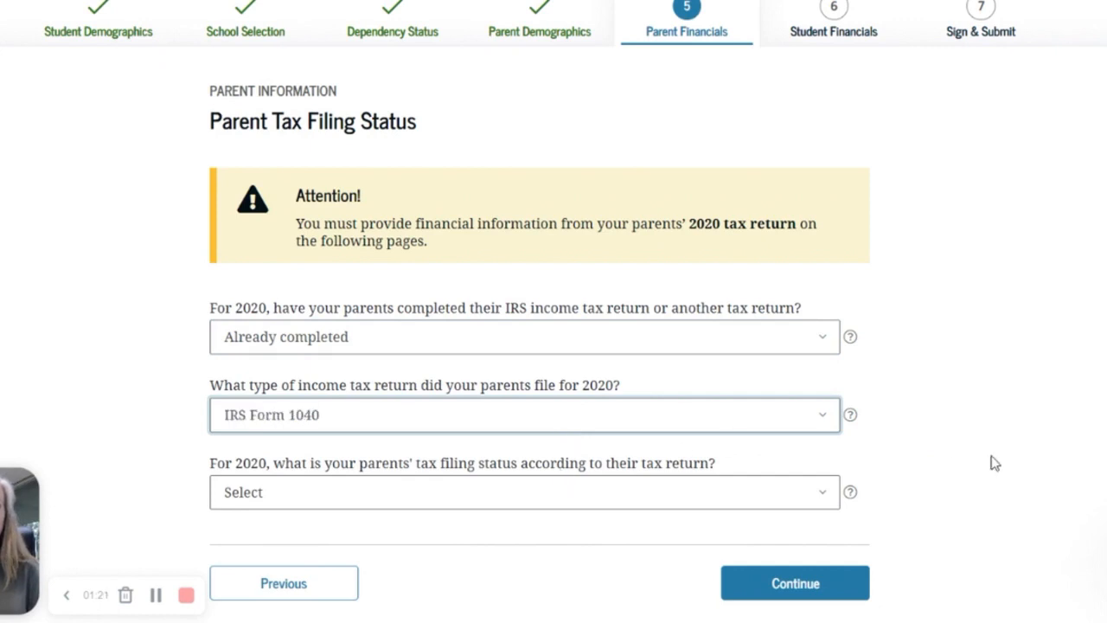
click(618, 500)
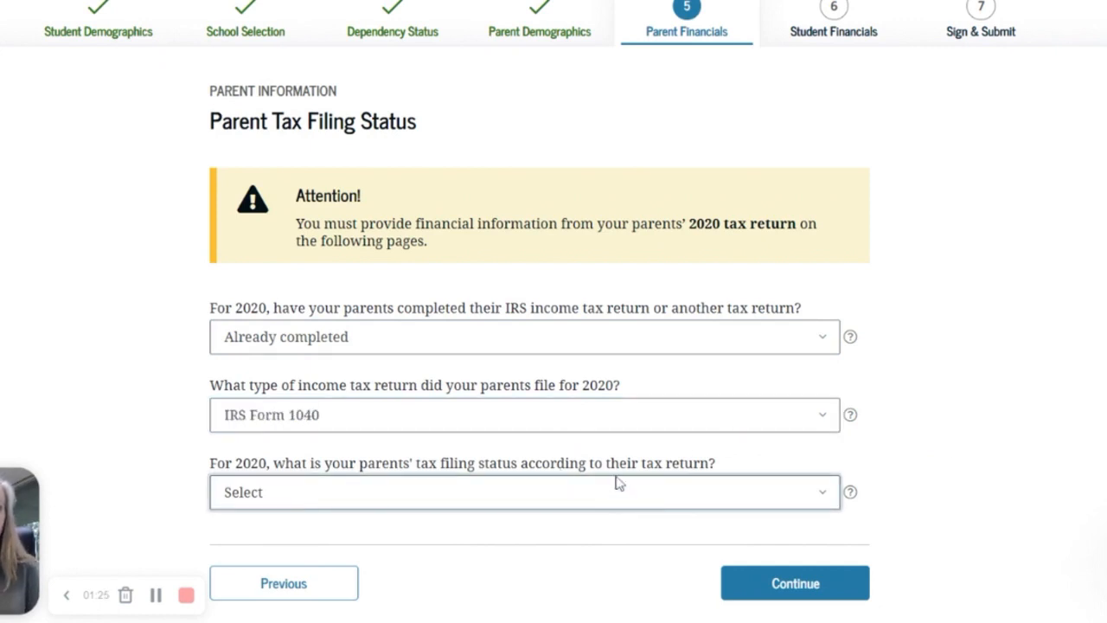
click(614, 431)
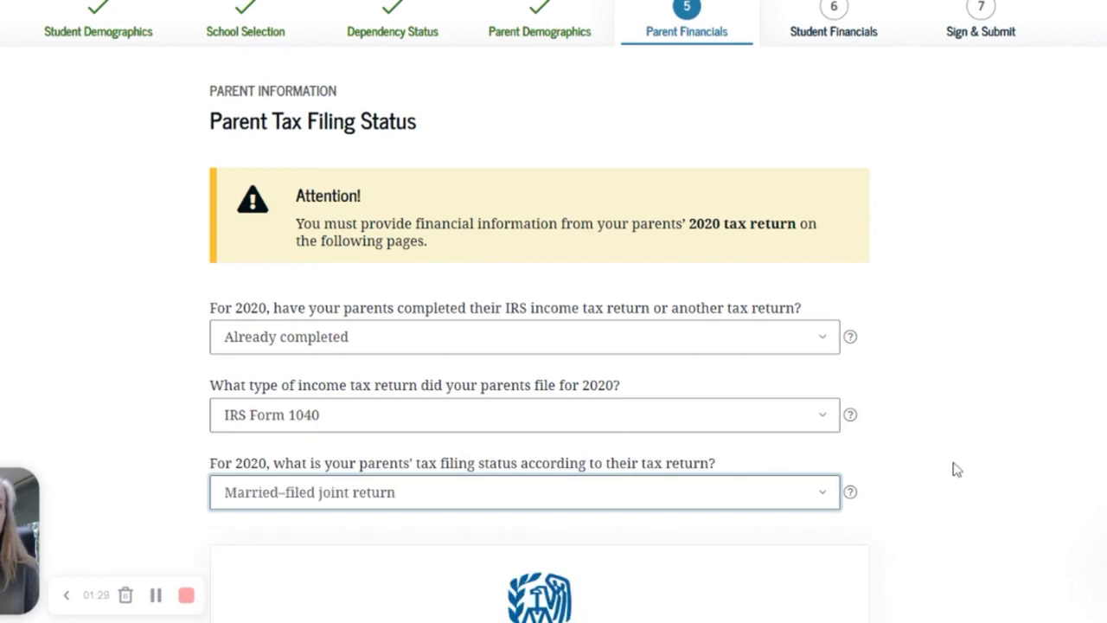
- Skip the IRS Data Retrieval Tool and decline the transfer offer to complete the parent tax information manually
scroll(923, 446, down, 5)
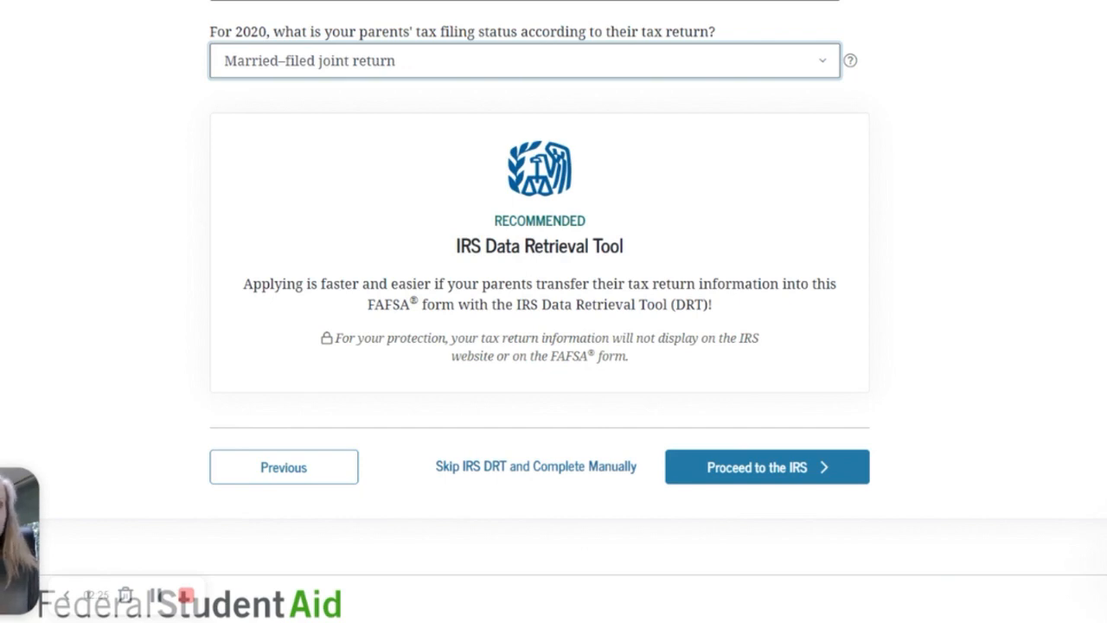
click(498, 465)
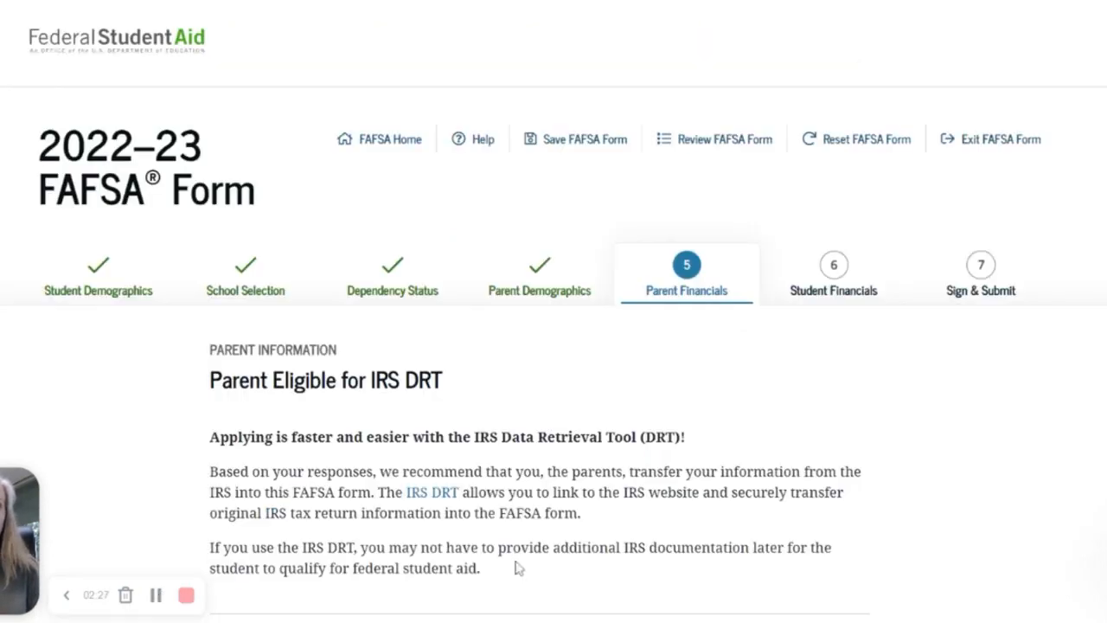
scroll(785, 431, down, 3)
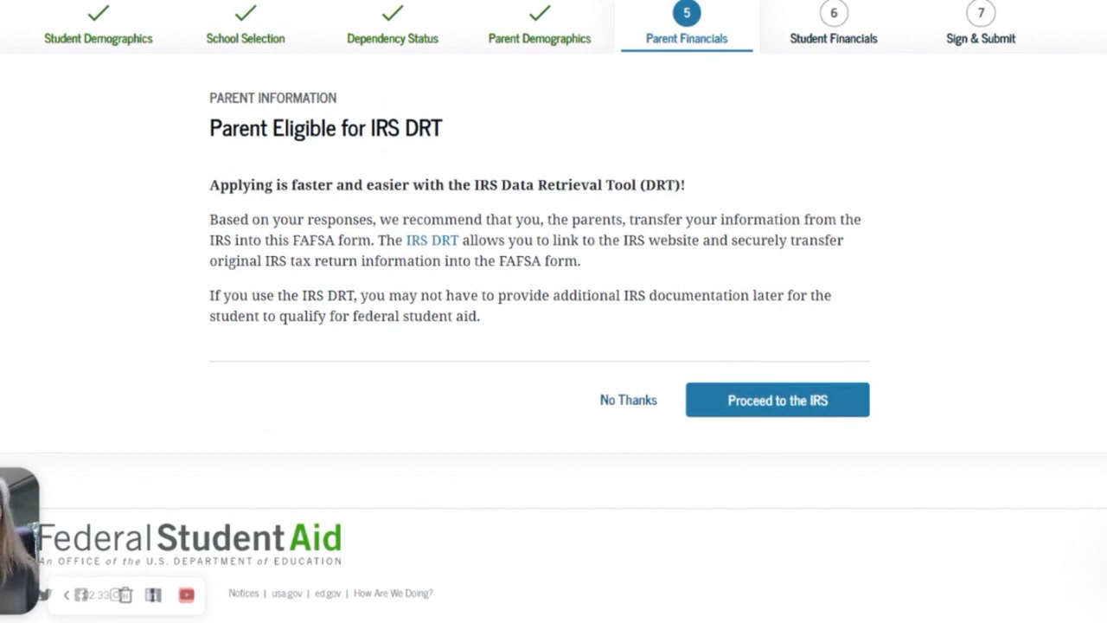
click(629, 399)
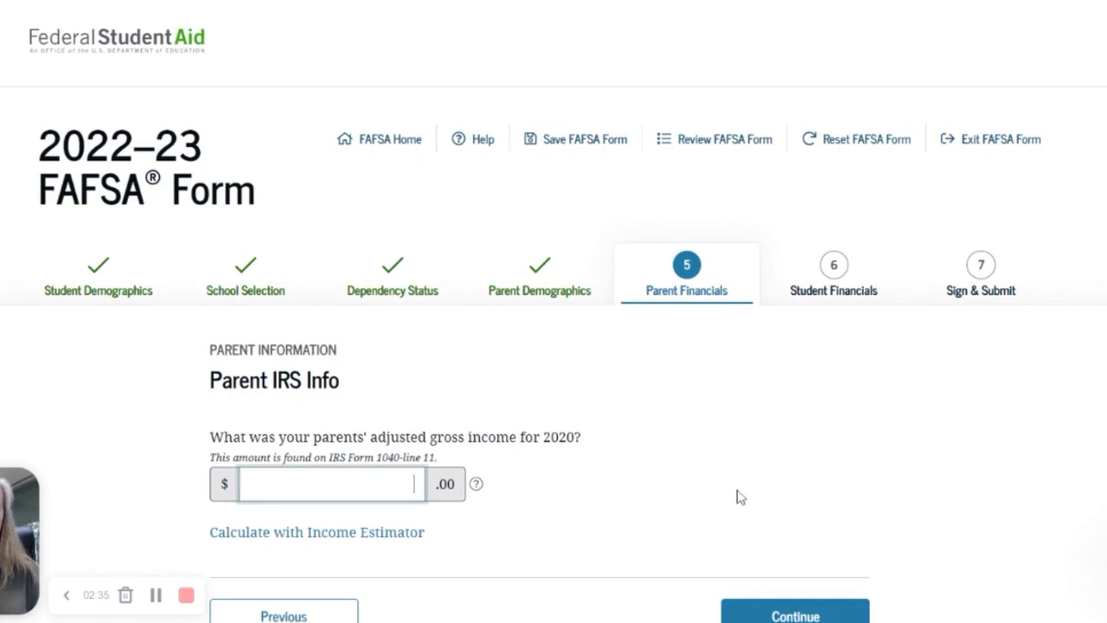
- Enter 120,000 as the parents' adjusted gross income for 2020 and continue
text(120,00)
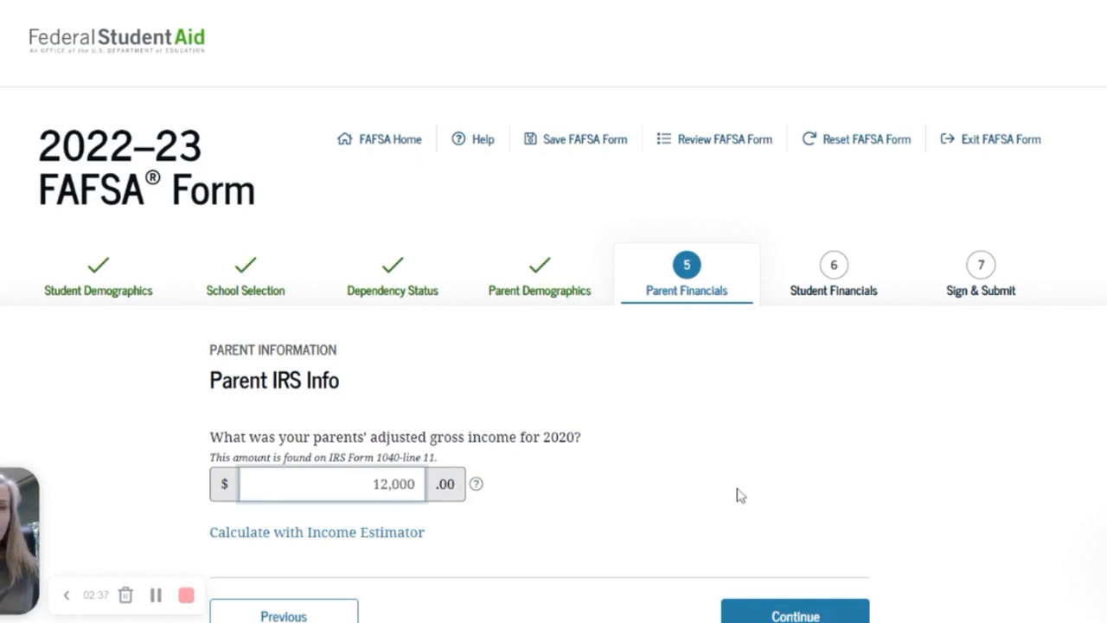
text(0)
scroll(713, 469, down, 2)
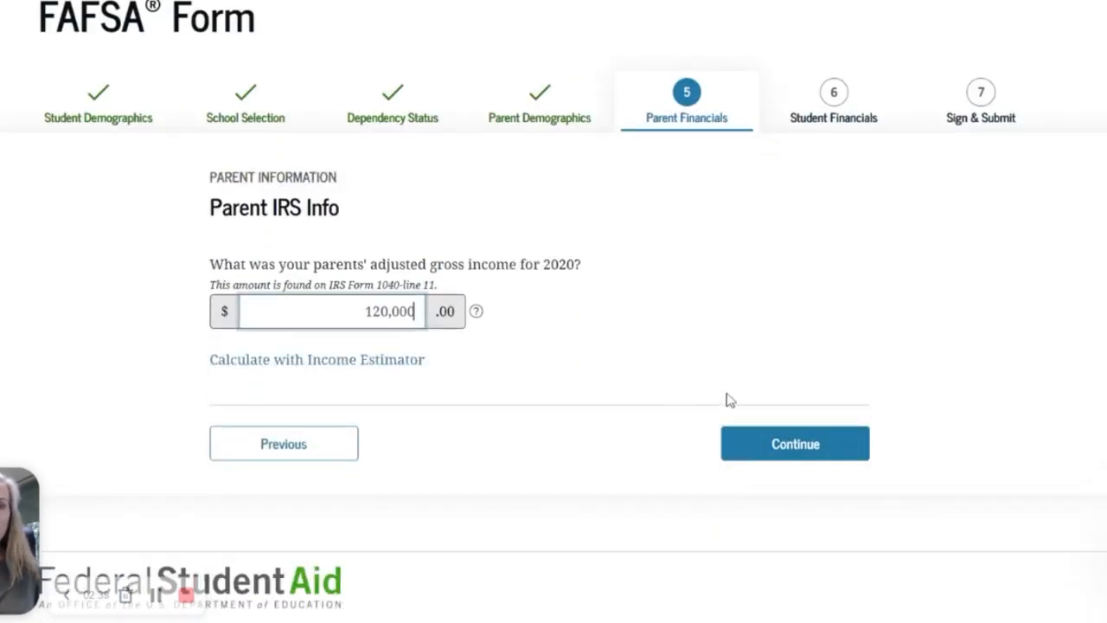
click(763, 448)
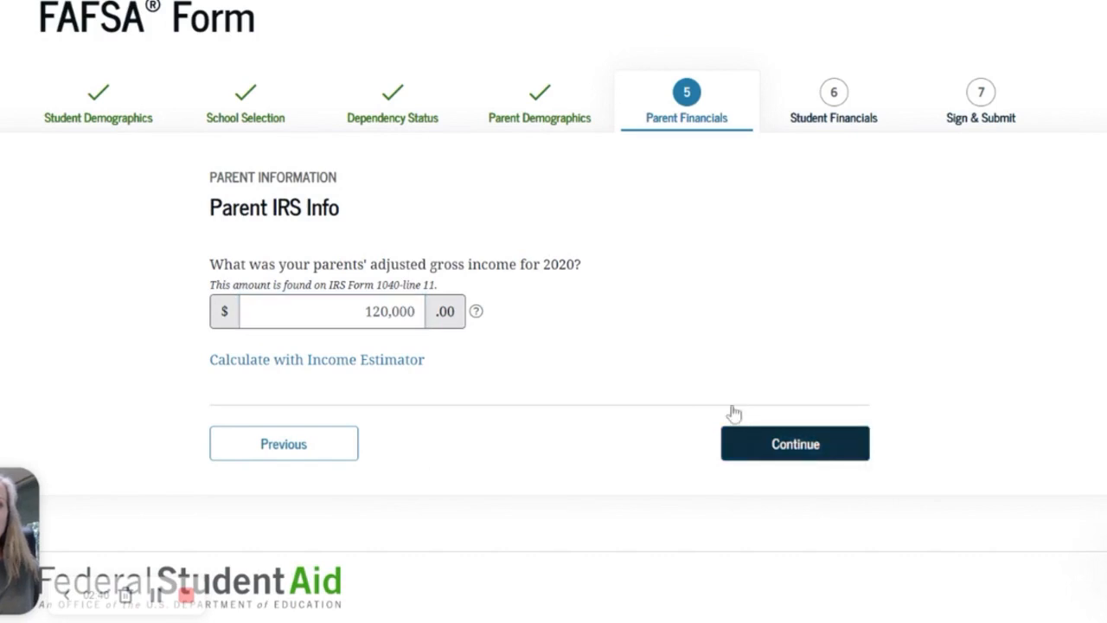
- Enter 2020 work earnings of 65,000 for Parent 1 and 55,000 for Parent 2, and continue
click(407, 520)
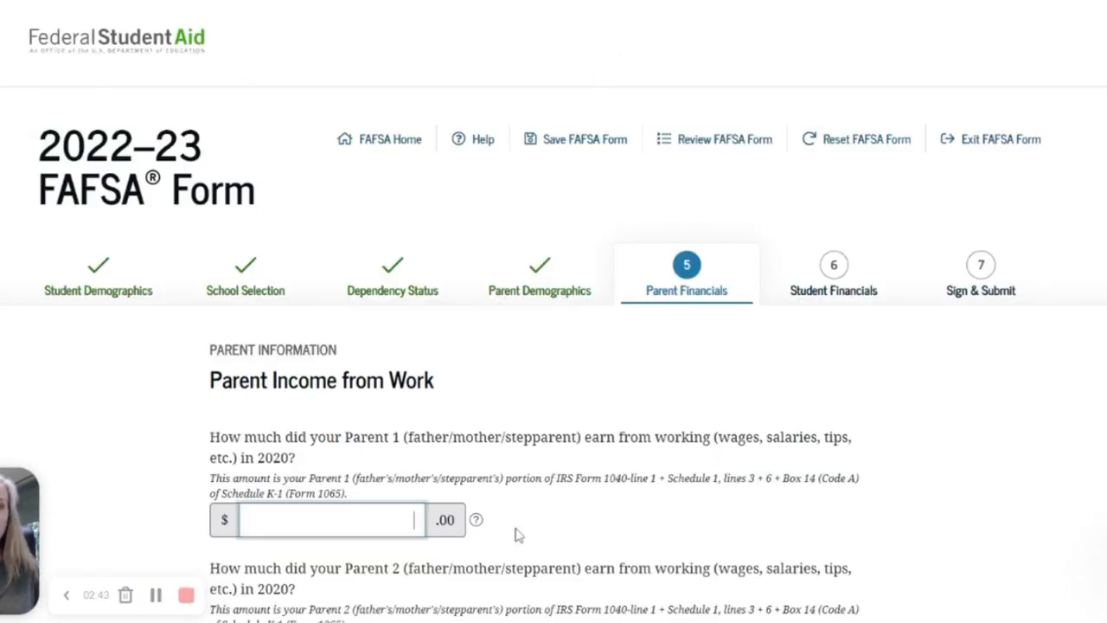
text(650000)
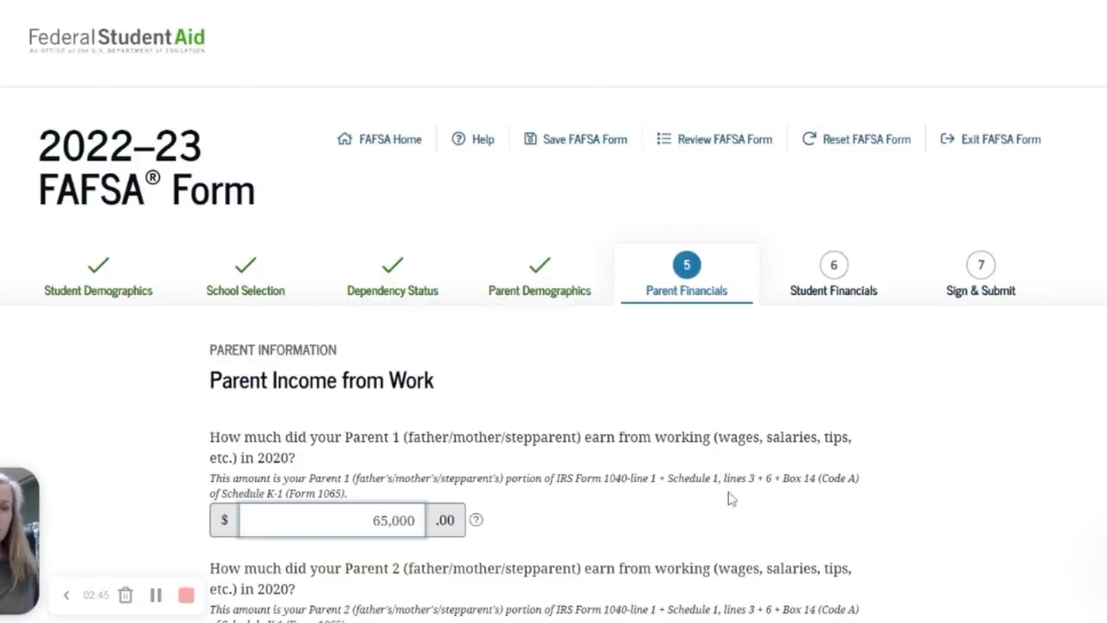
key(Tab)
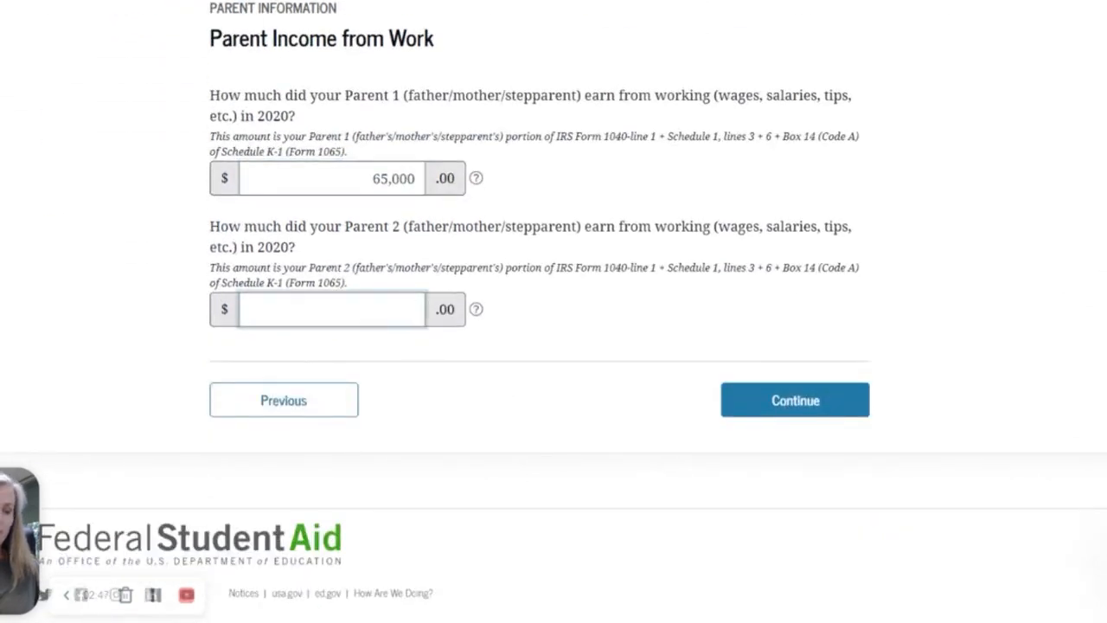
text(550000)
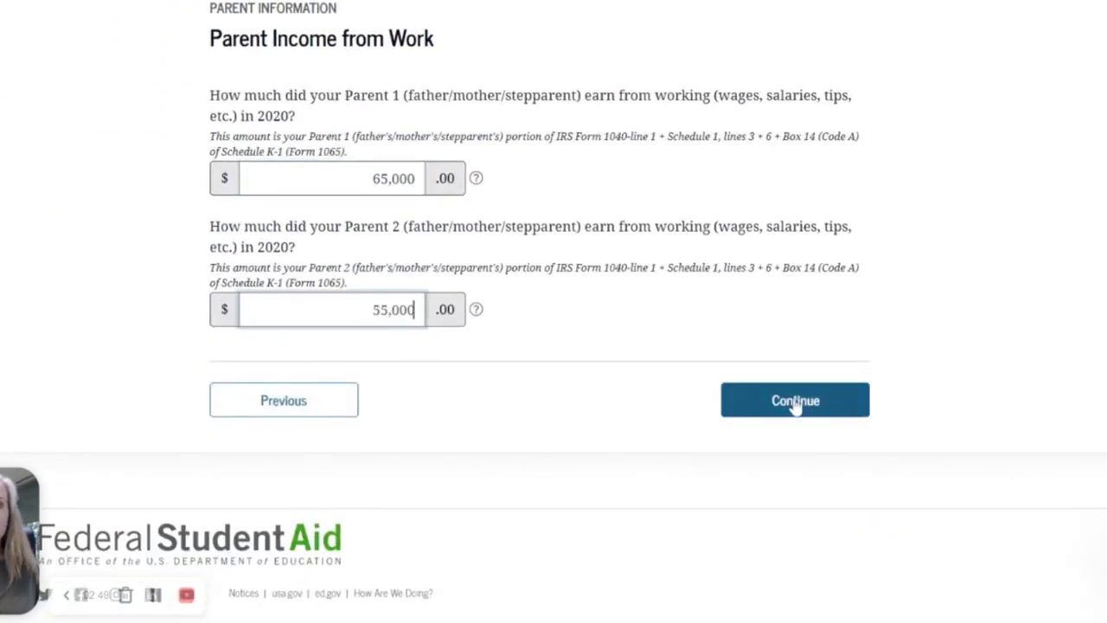
click(795, 403)
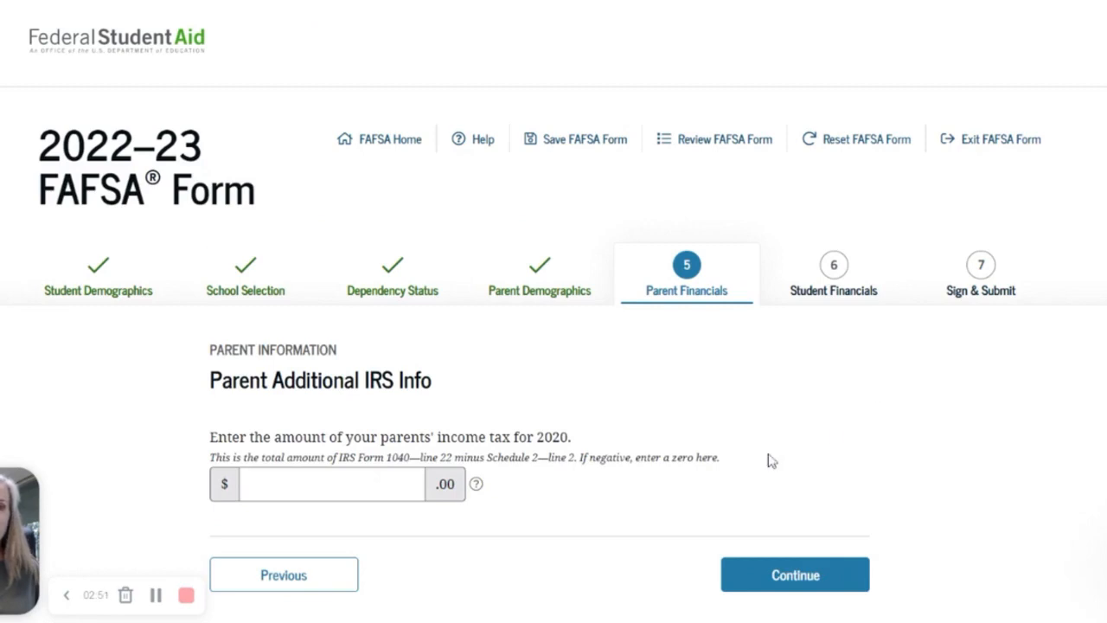
- Enter 15,000 as the parents' income tax for 2020 and continue
scroll(769, 460, down, 1)
click(371, 397)
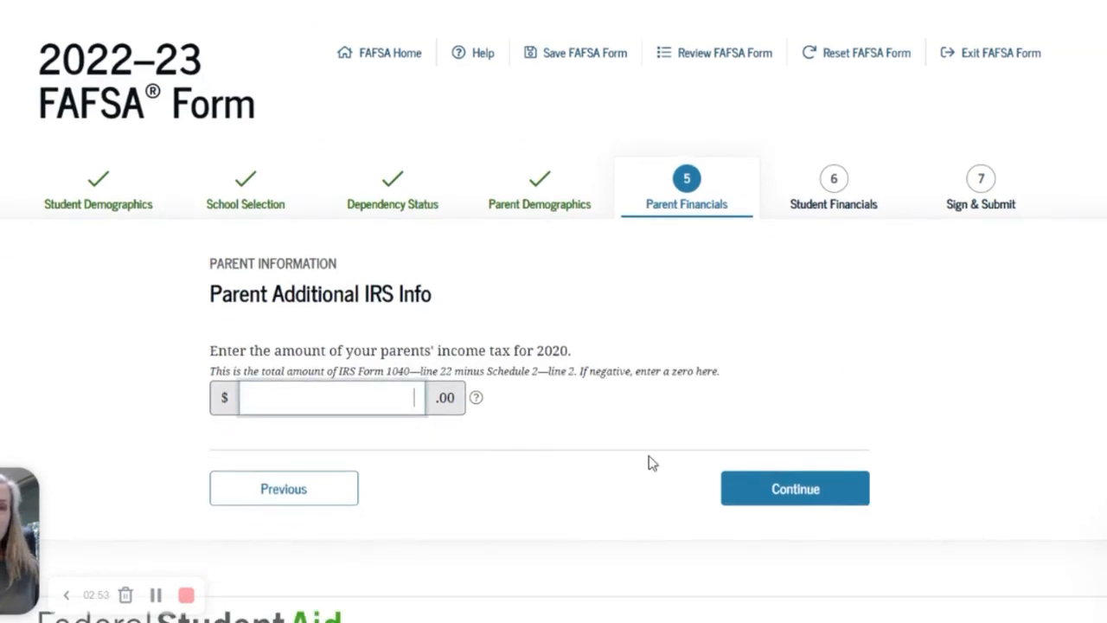
text(150000)
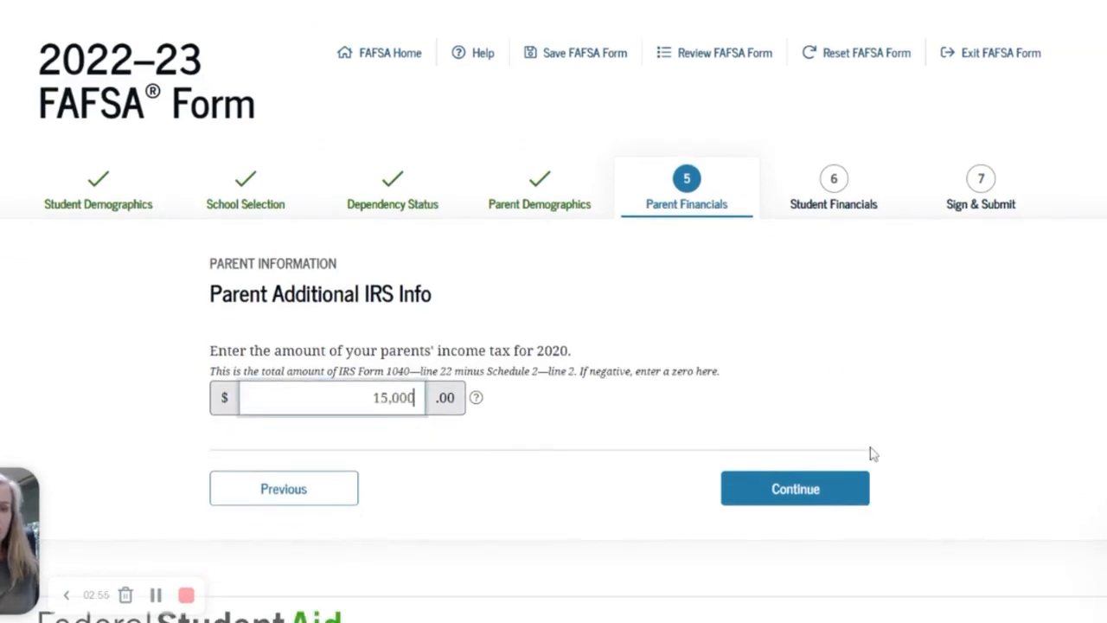
click(833, 491)
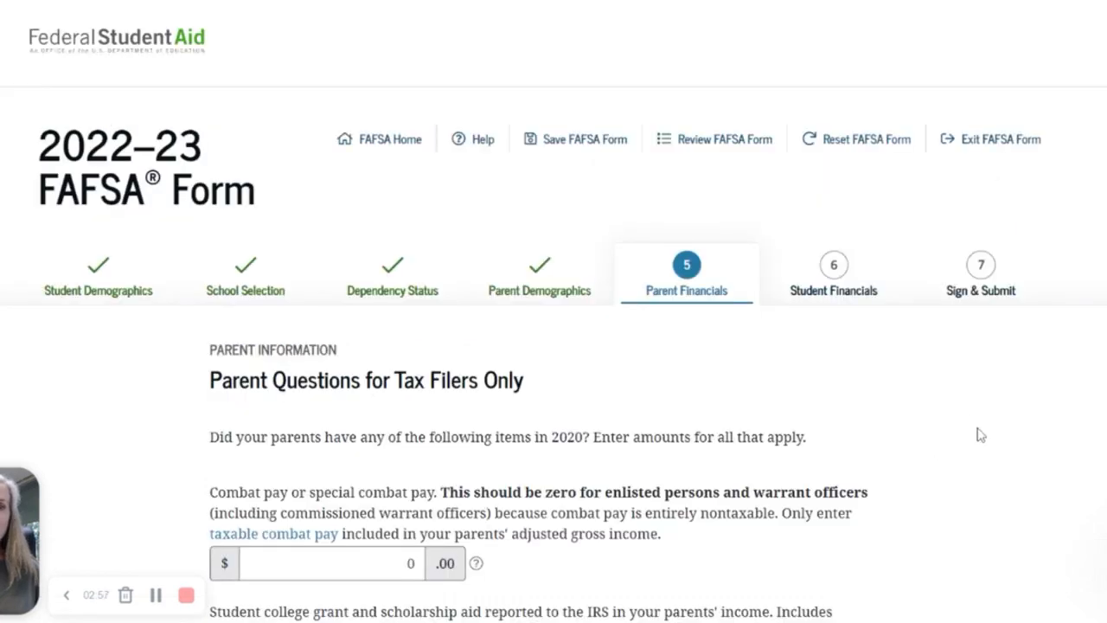
- Set the parents' IRA deductions and self-employed plan payments to 5,000, keep the other tax-filer amounts at 0, and continue
scroll(981, 432, down, 2)
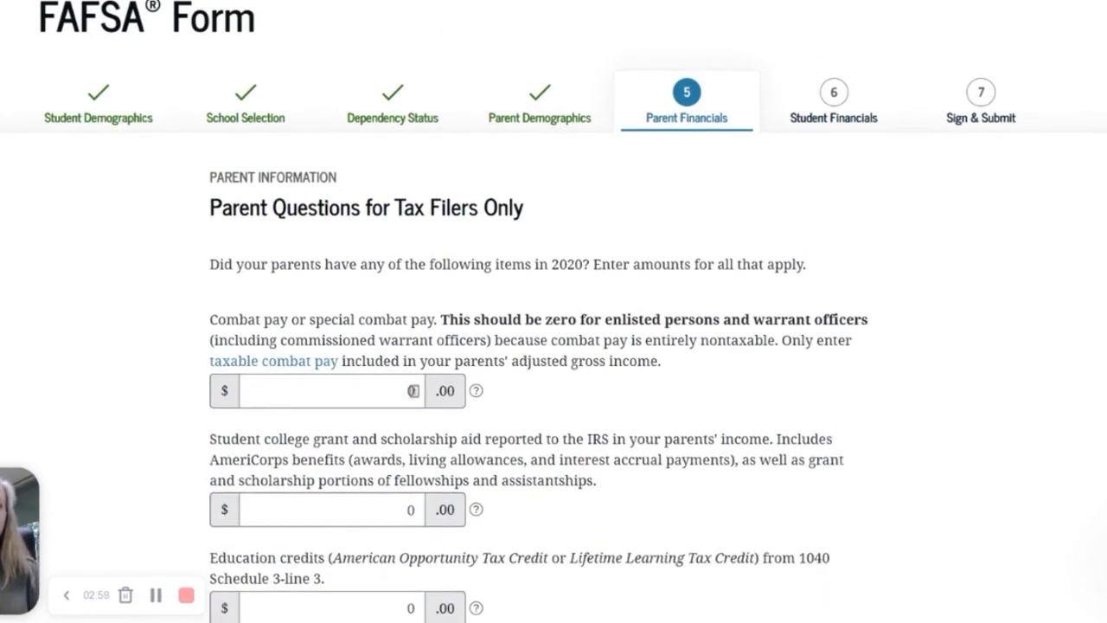
scroll(804, 387, down, 1)
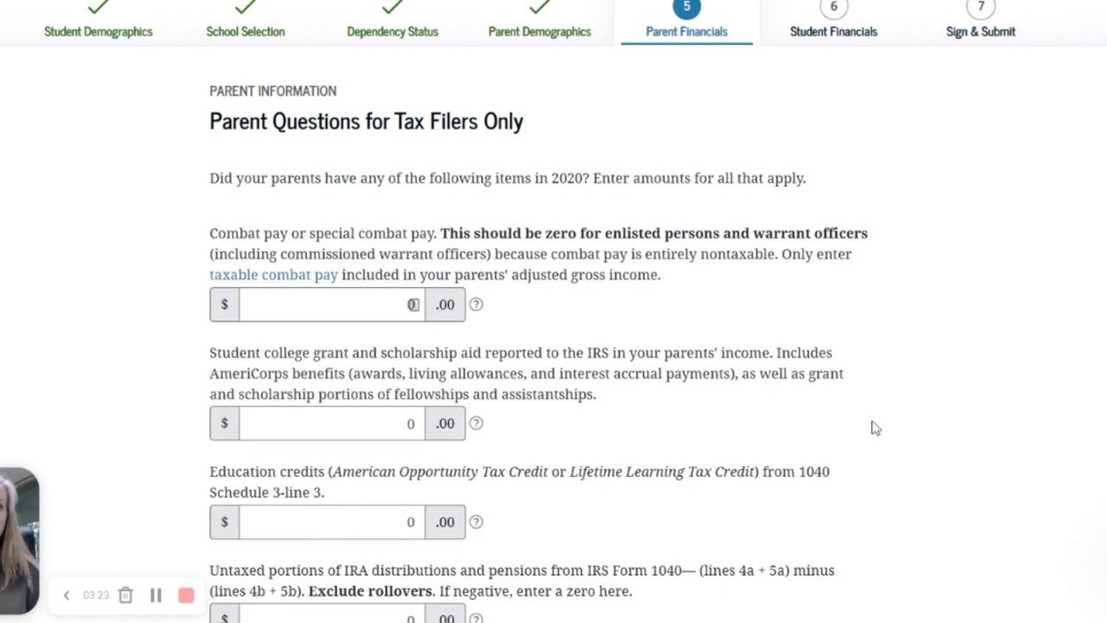
scroll(871, 427, down, 1)
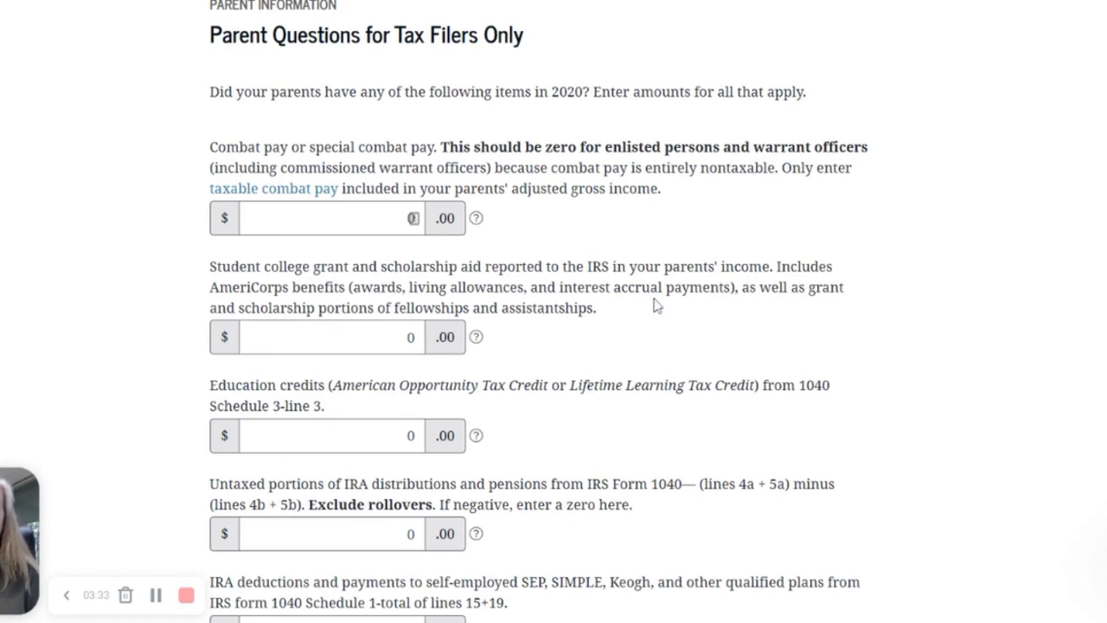
scroll(654, 305, down, 2)
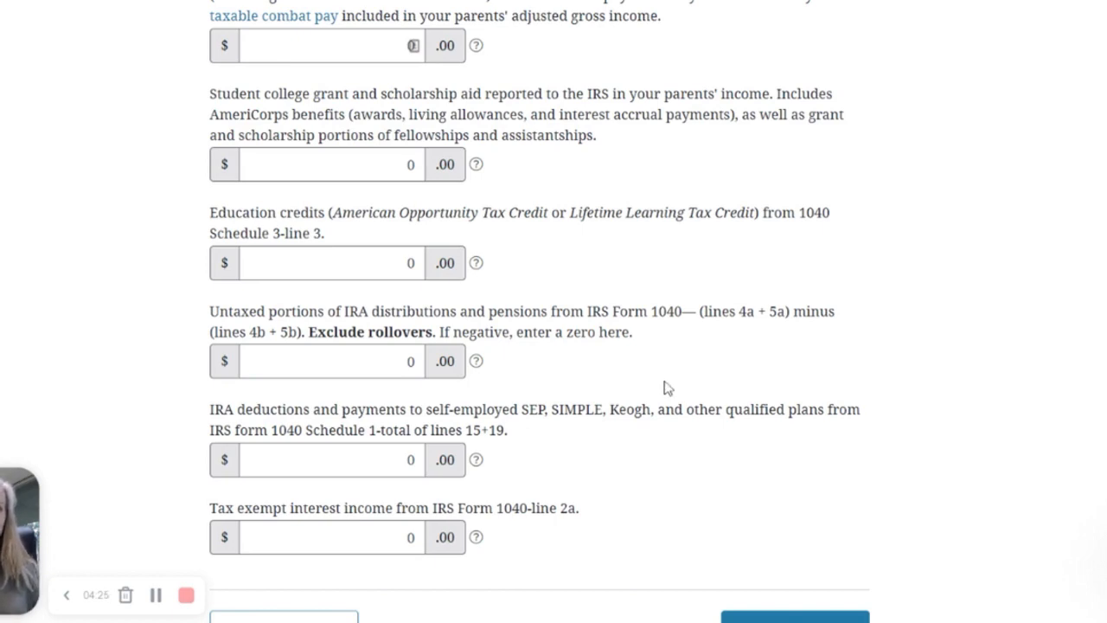
scroll(663, 389, down, 1)
click(407, 373)
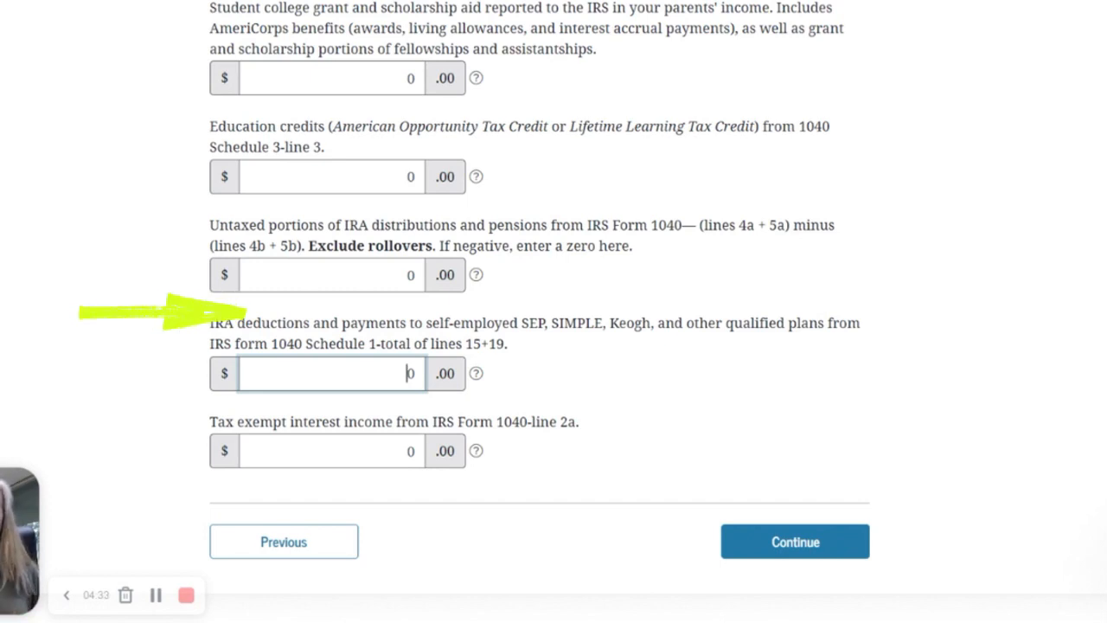
text(5000)
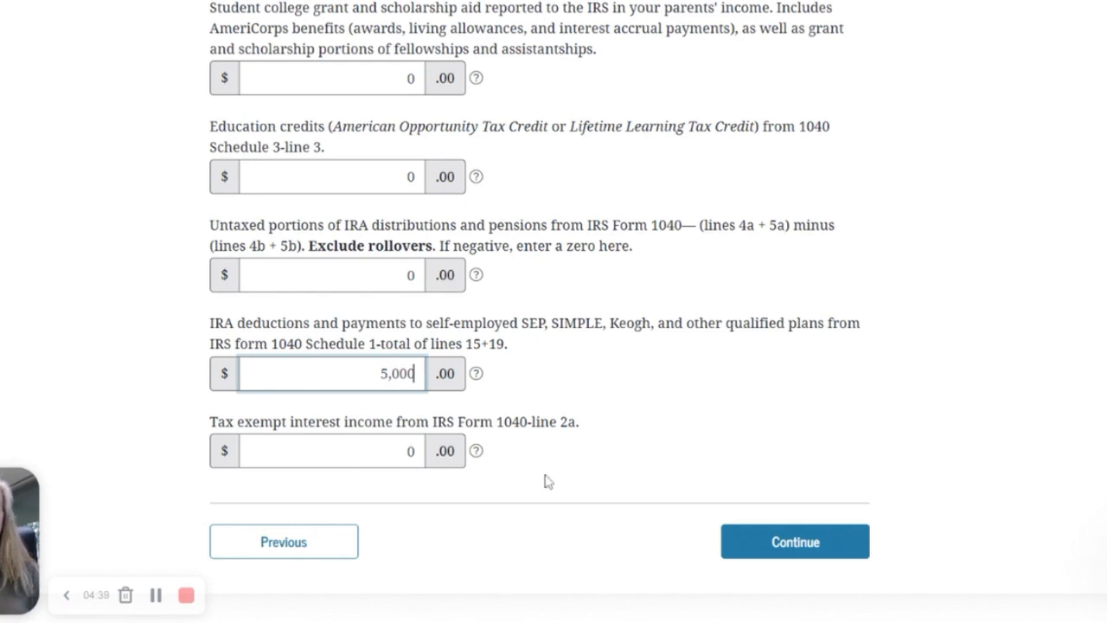
click(794, 541)
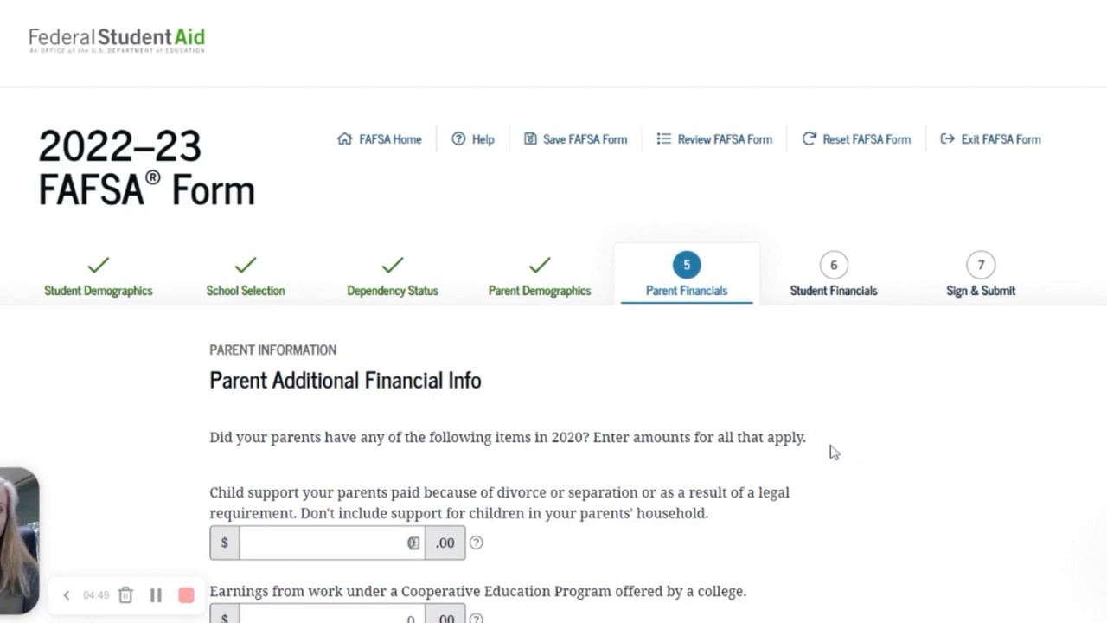
- Keep all parent additional financial amounts at 0 and continue to the parent untaxed income questions
scroll(832, 451, down, 2)
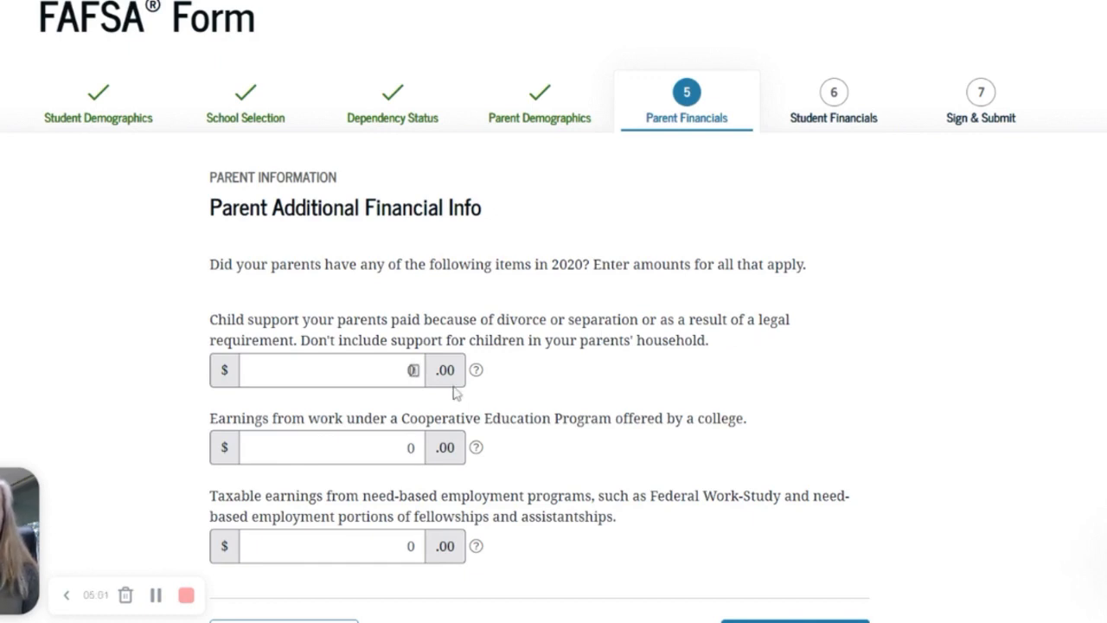
scroll(722, 371, down, 1)
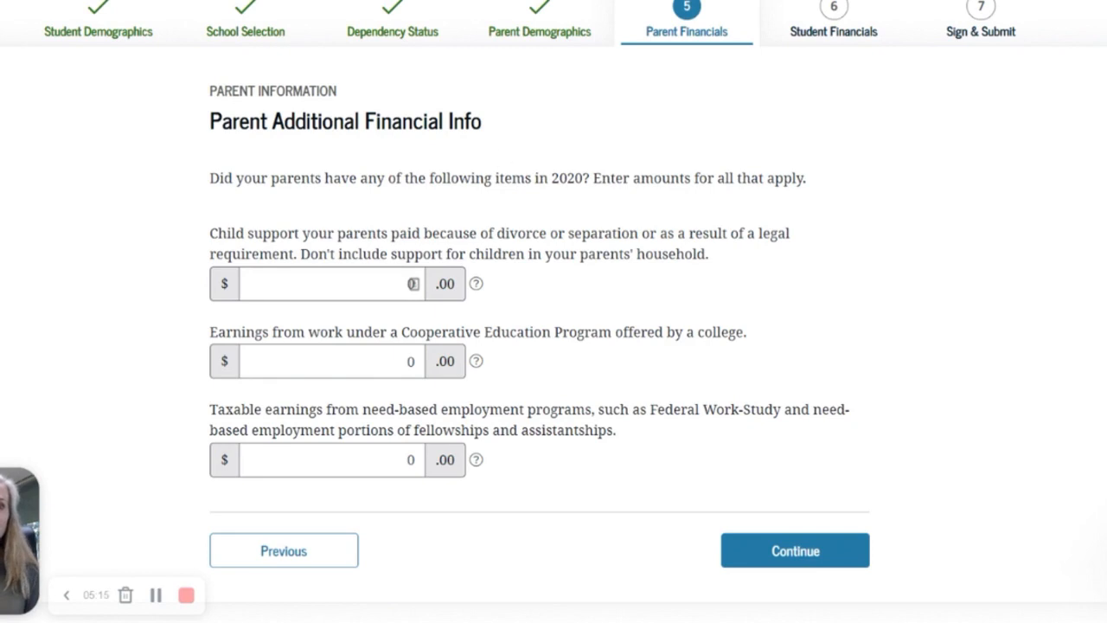
double_click(240, 121)
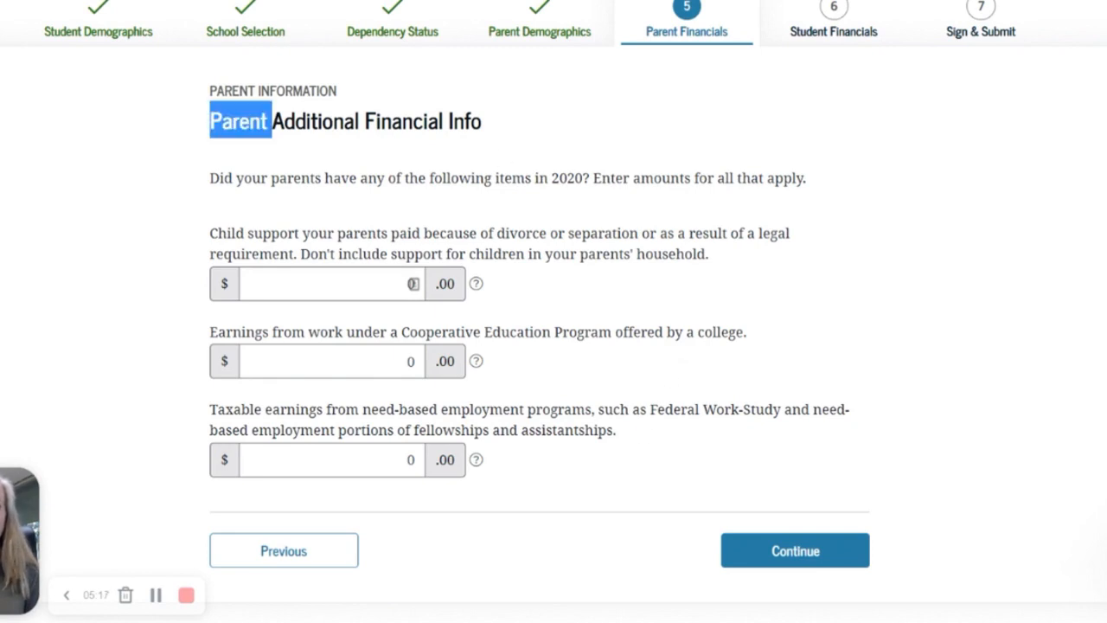
click(643, 425)
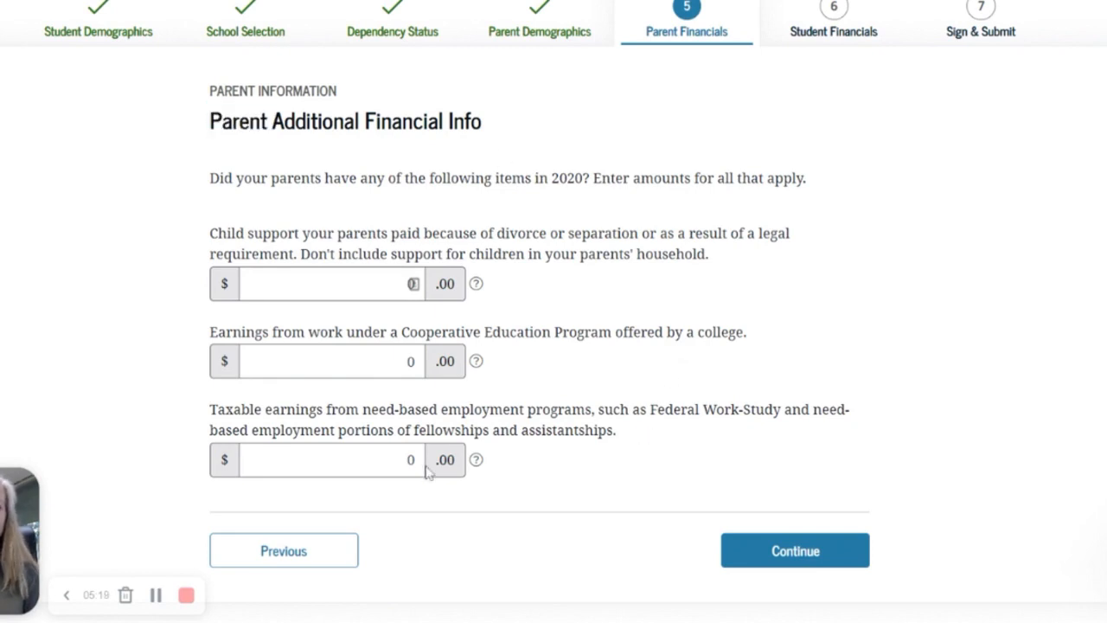
click(781, 557)
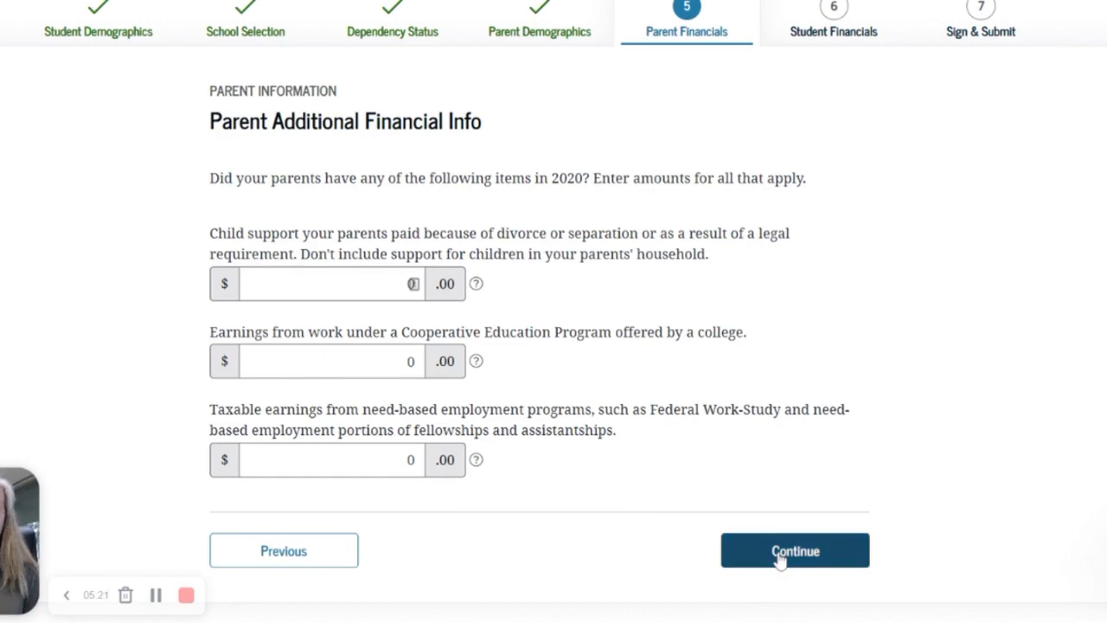
scroll(778, 457, down, 3)
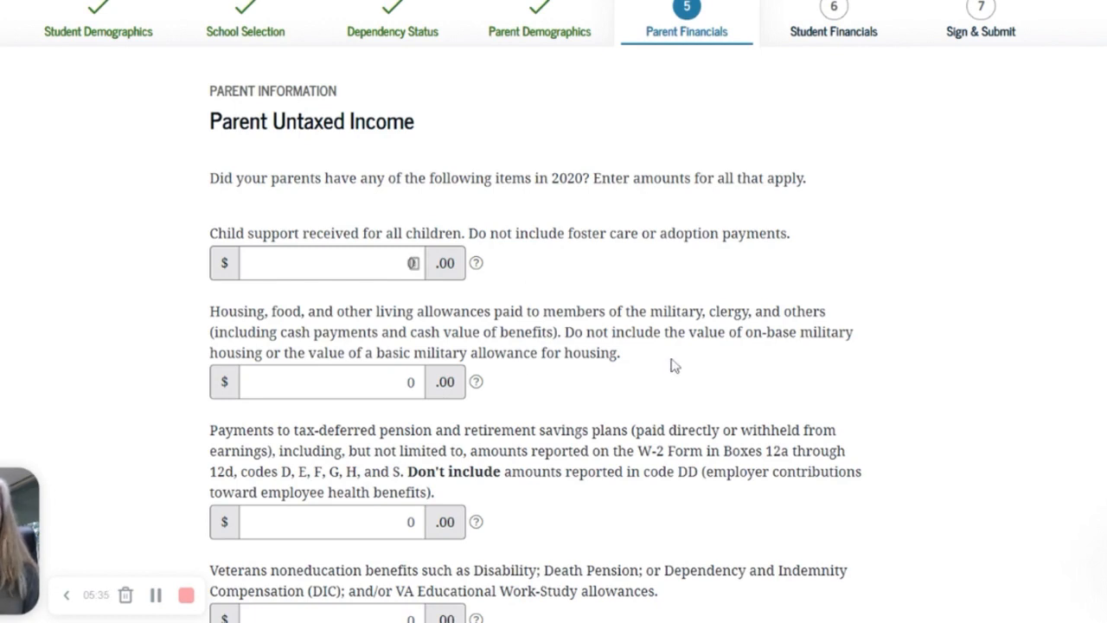
- Enter 15,000 as the parents' 2020 payments to tax-deferred pension and retirement savings plans, keep the other untaxed income at 0, and continue
scroll(663, 349, down, 3)
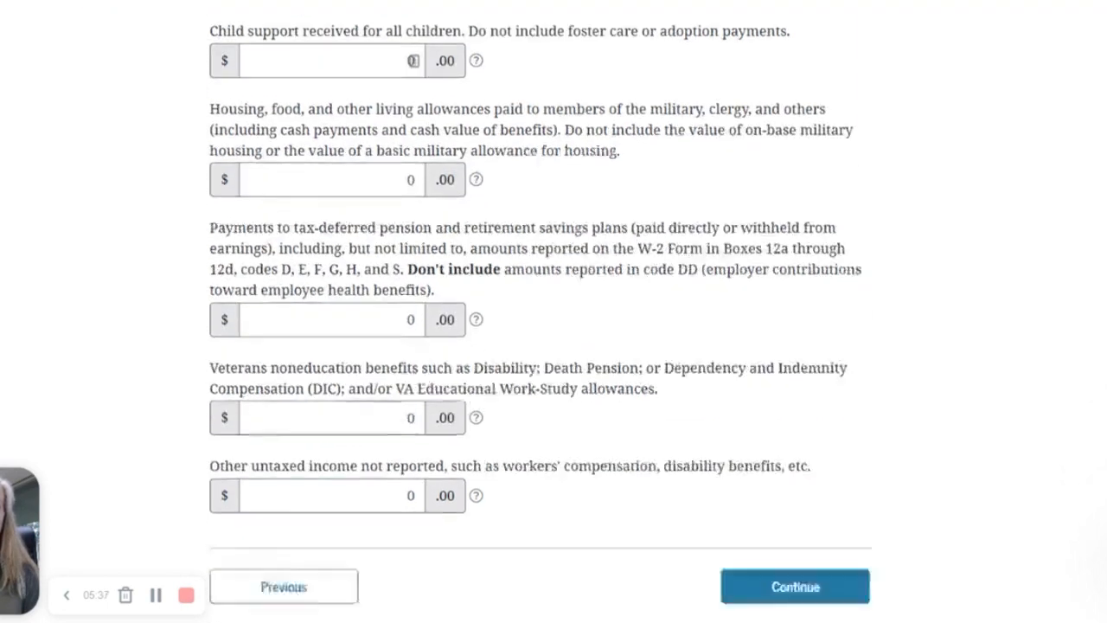
click(406, 262)
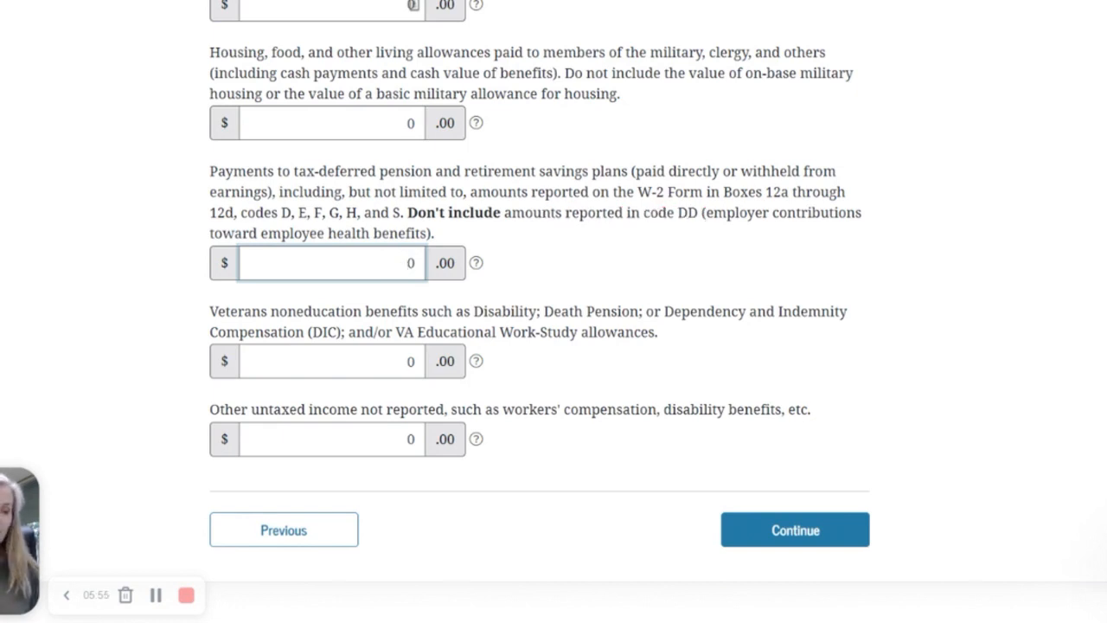
text(1500)
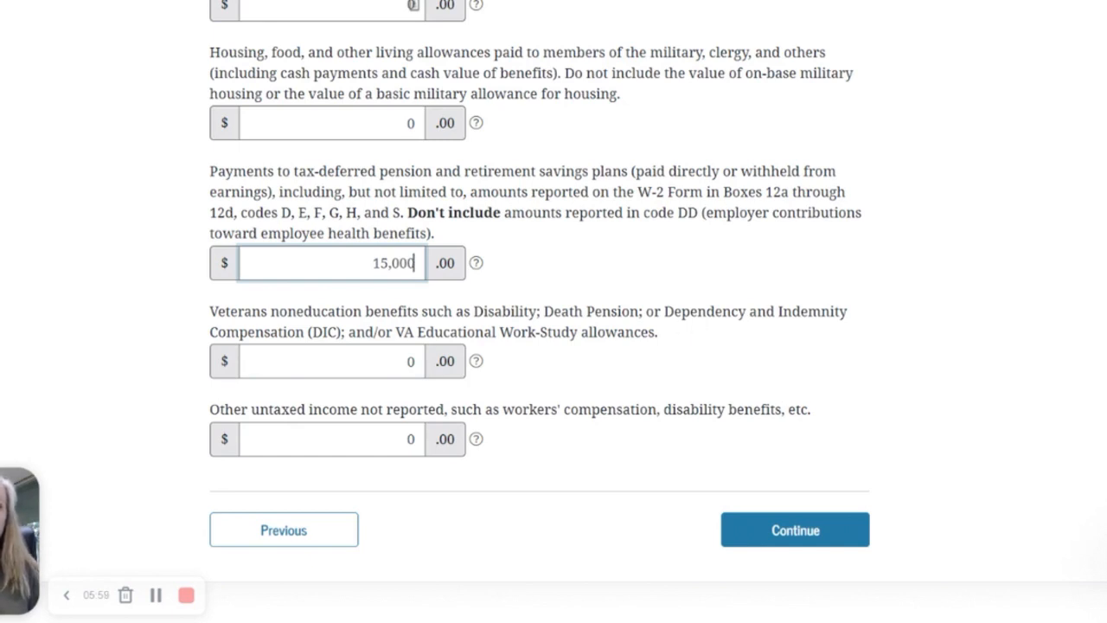
click(679, 340)
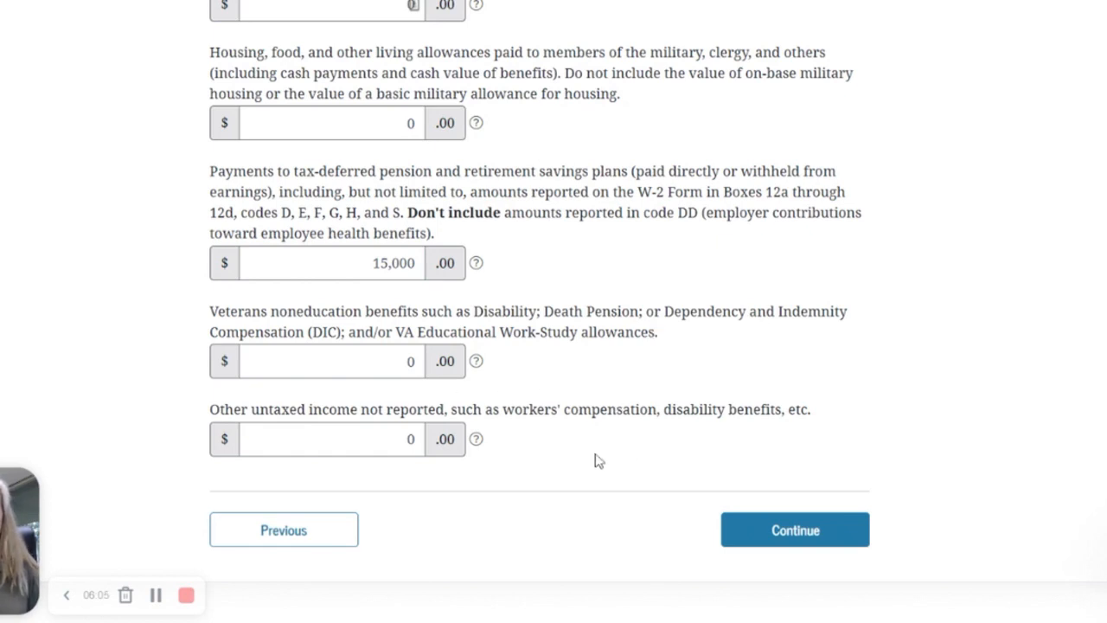
click(783, 532)
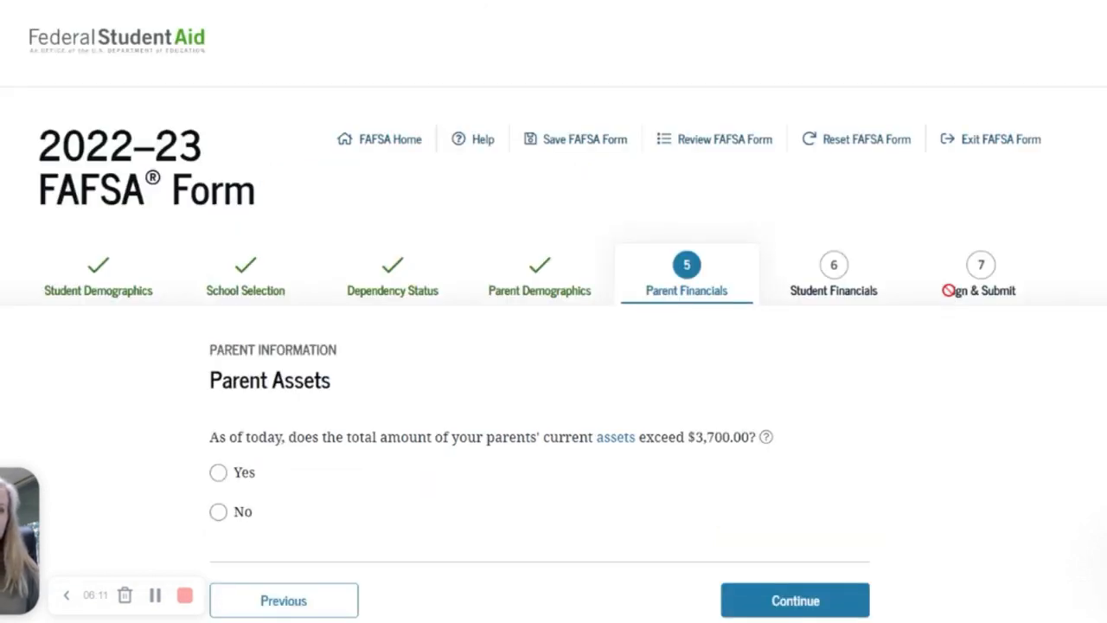
- Answer Yes to parent assets exceeding $3,700 and enter 7,000 as the balance of their cash, savings, and checking accounts
scroll(689, 410, down, 1)
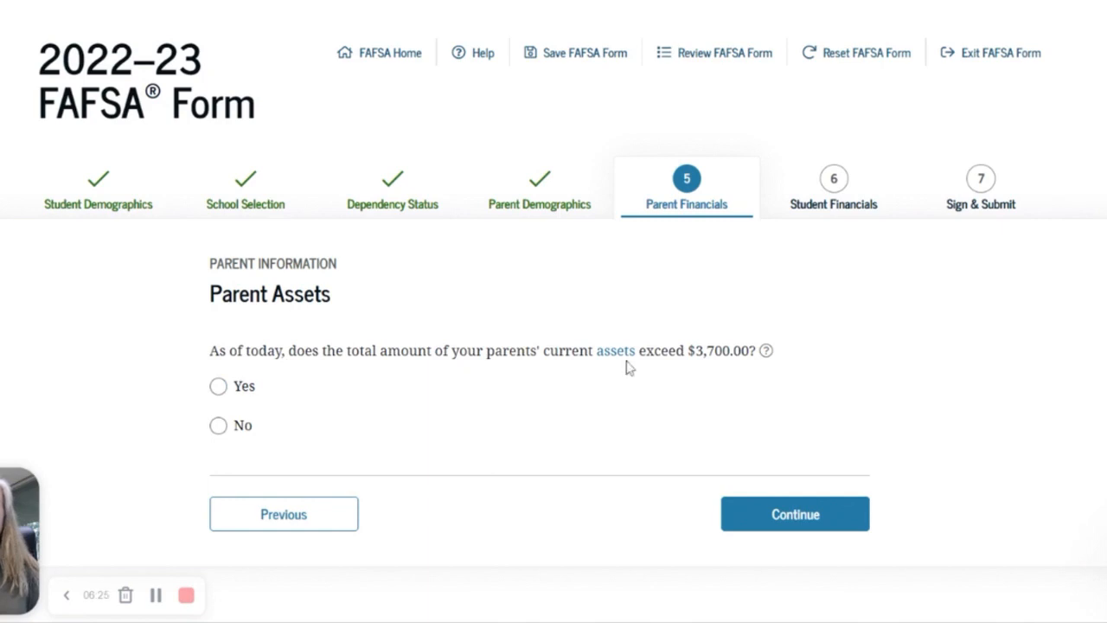
drag(433, 314, 594, 282)
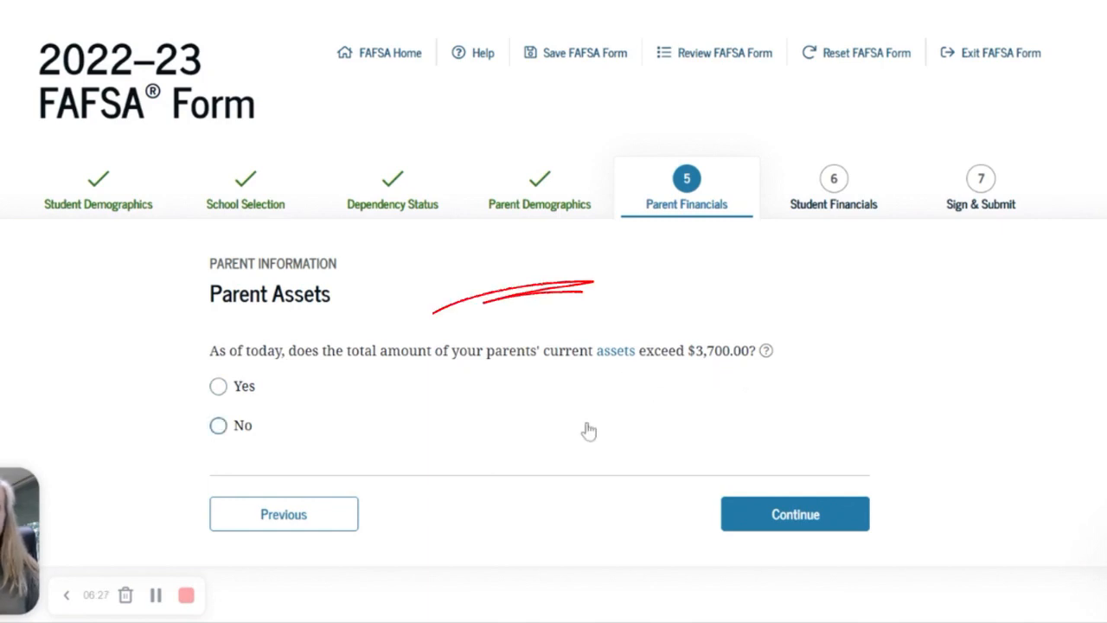
click(218, 386)
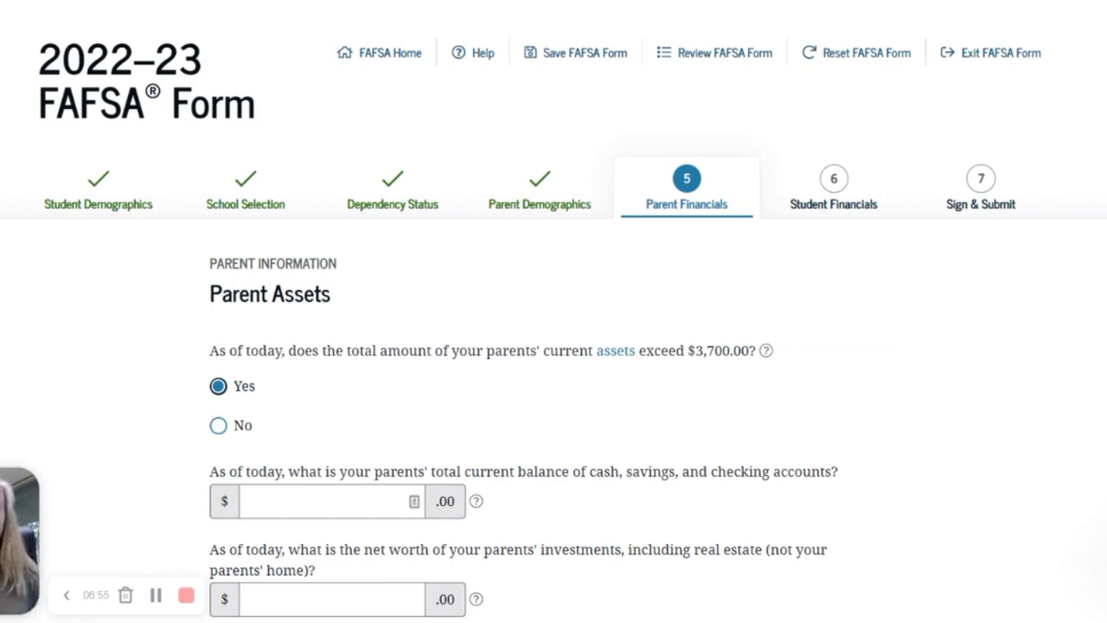
scroll(518, 441, down, 1)
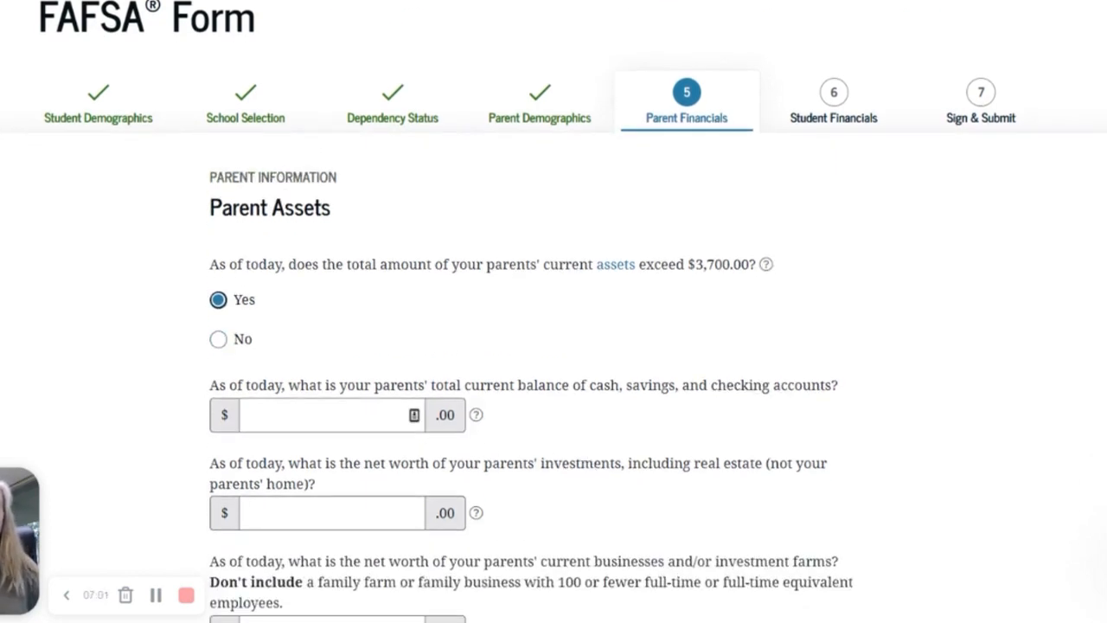
click(413, 415)
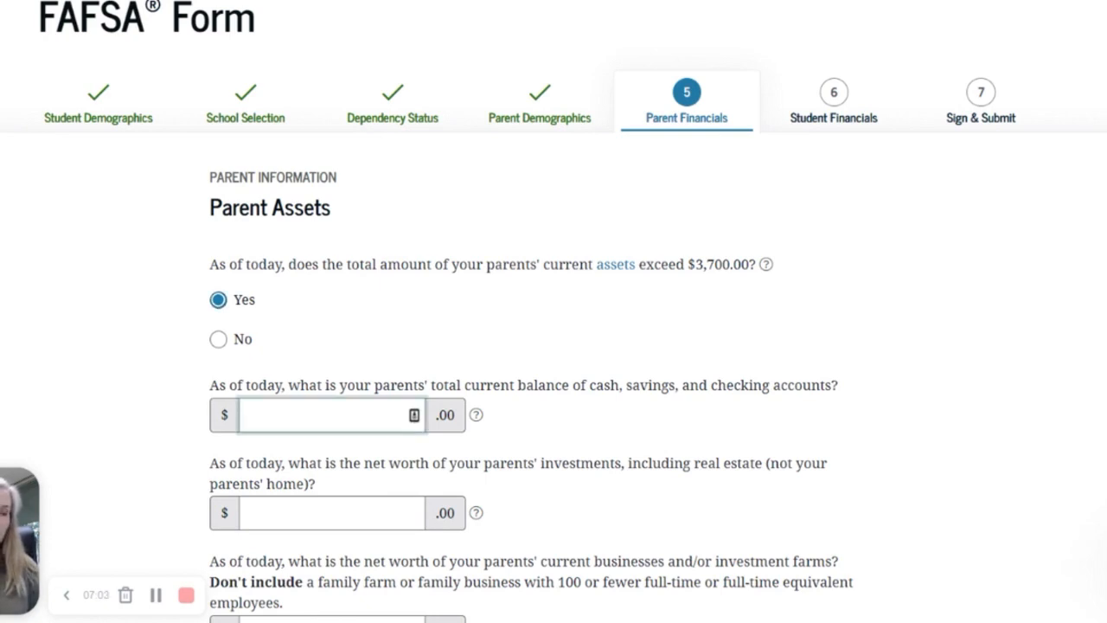
text(7000)
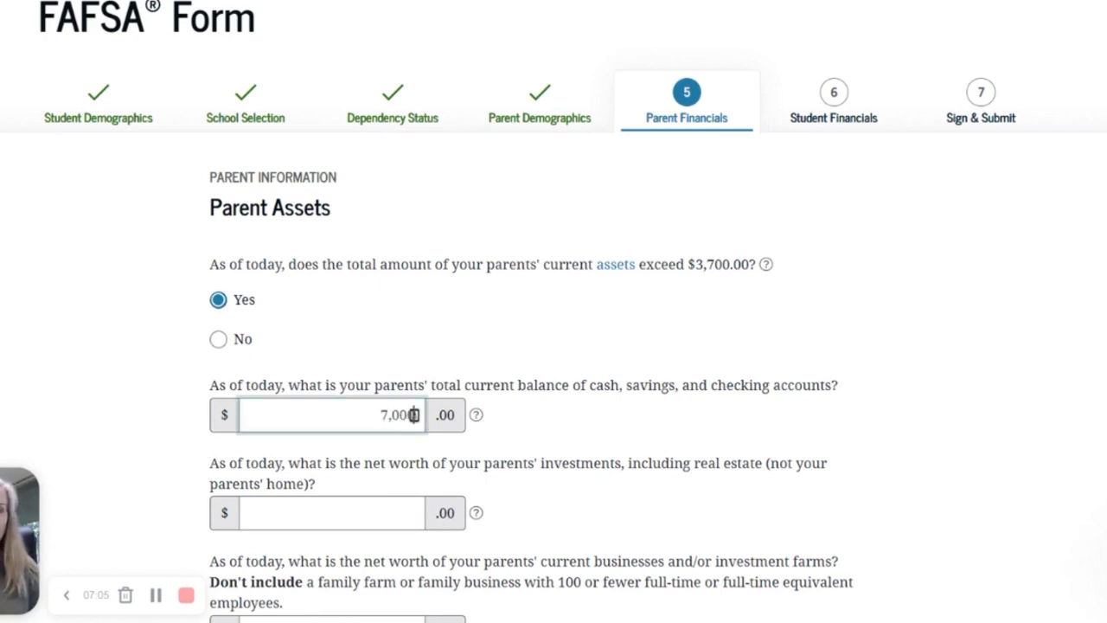
click(952, 484)
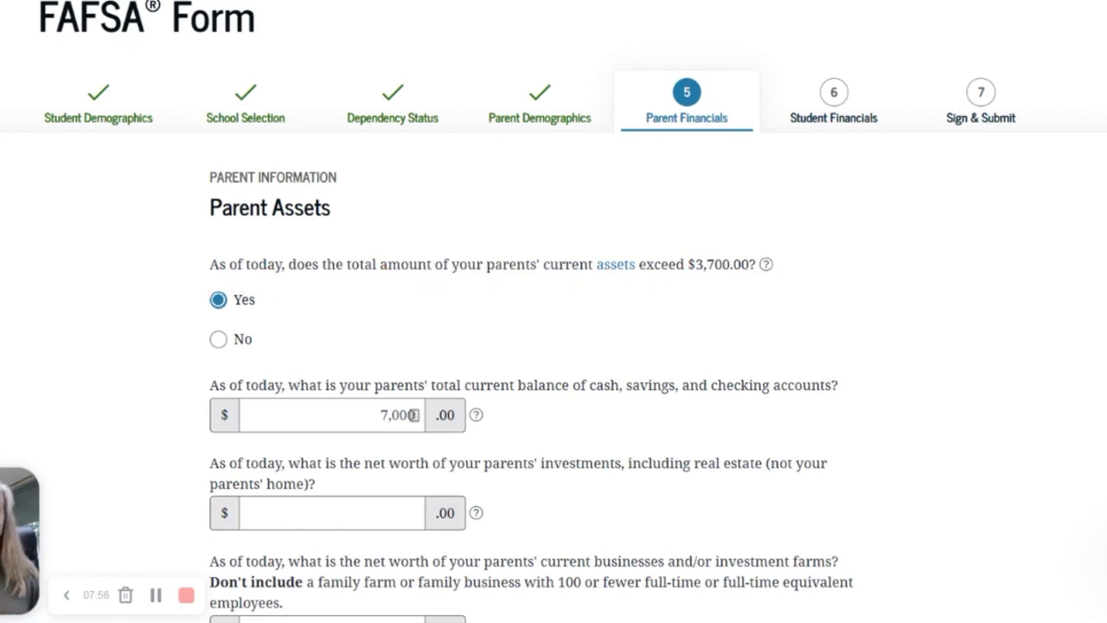
- Set the net worth of the parents' investments to 60,000 and of their businesses or investment farms to 0, and continue
click(346, 513)
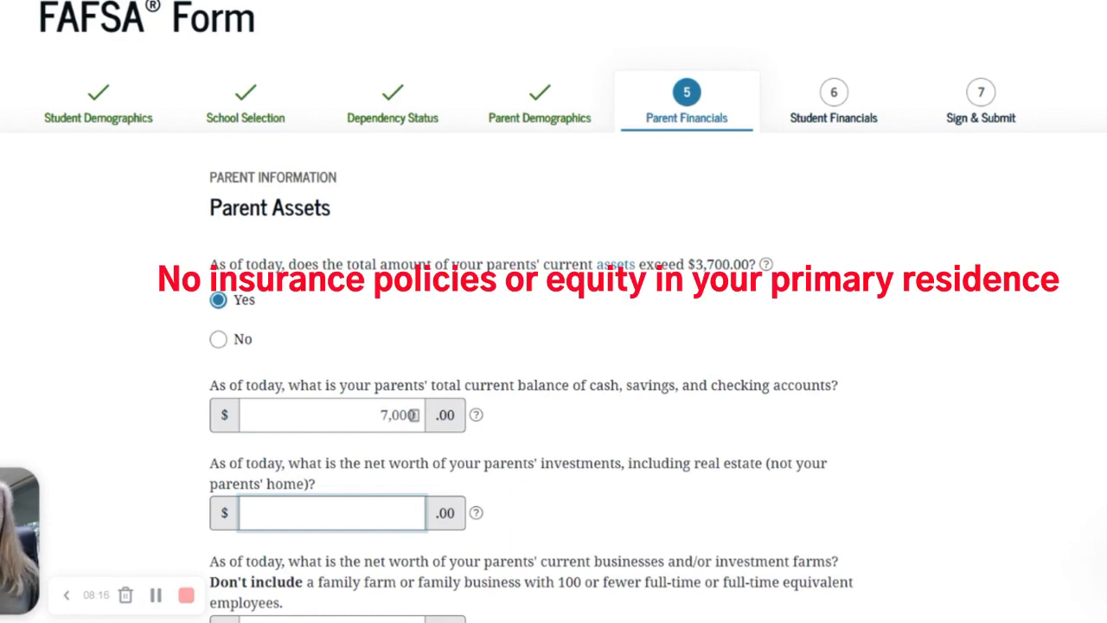
text(600000)
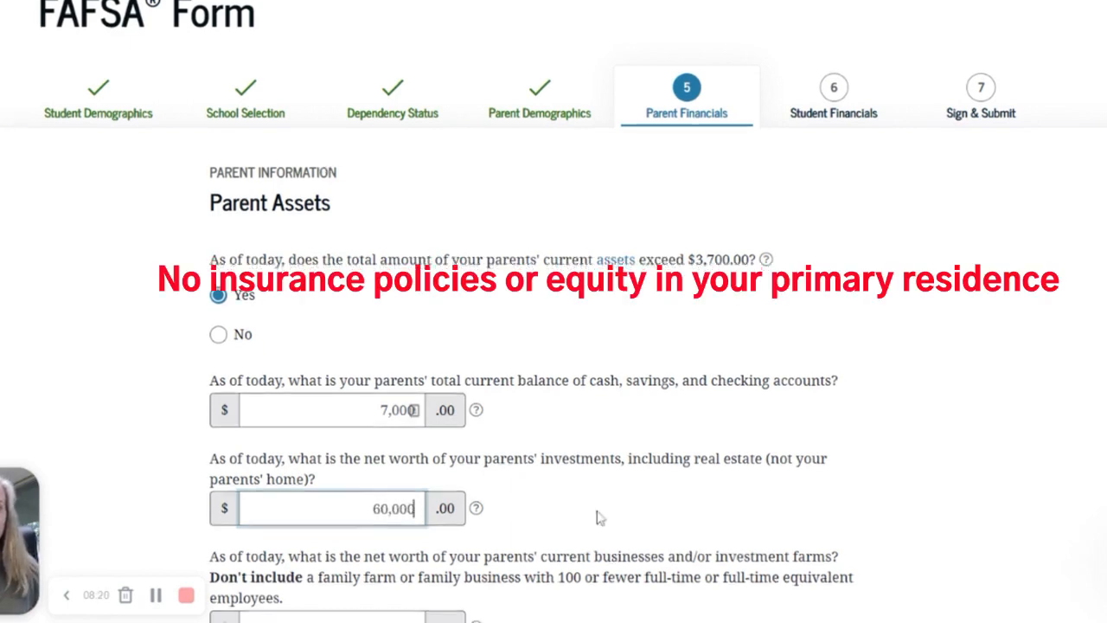
scroll(597, 517, down, 3)
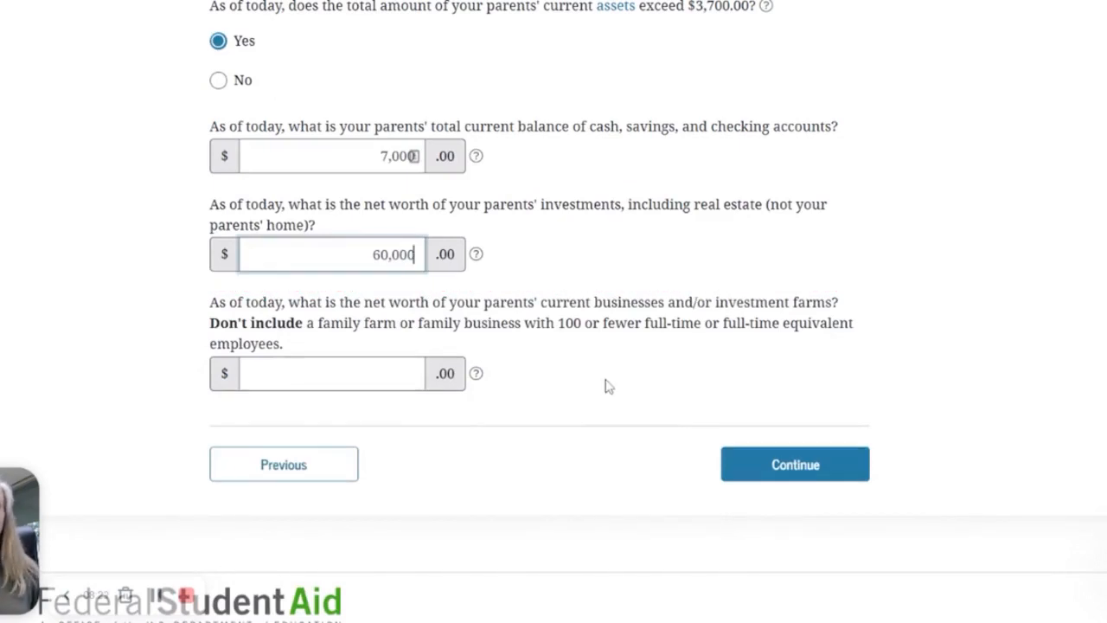
key(Tab)
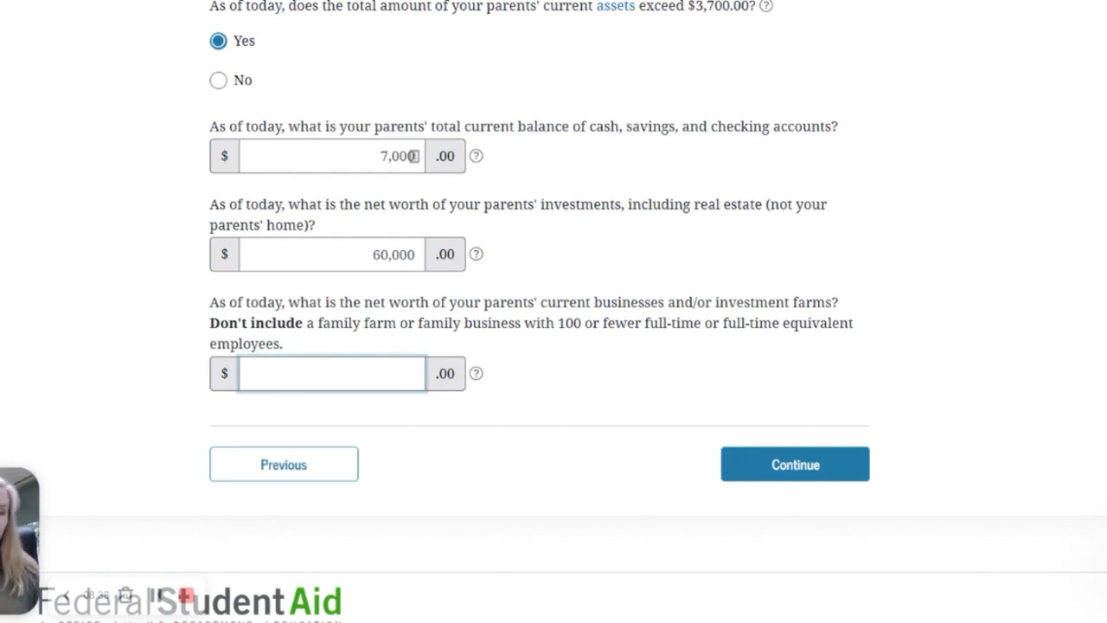
text(0)
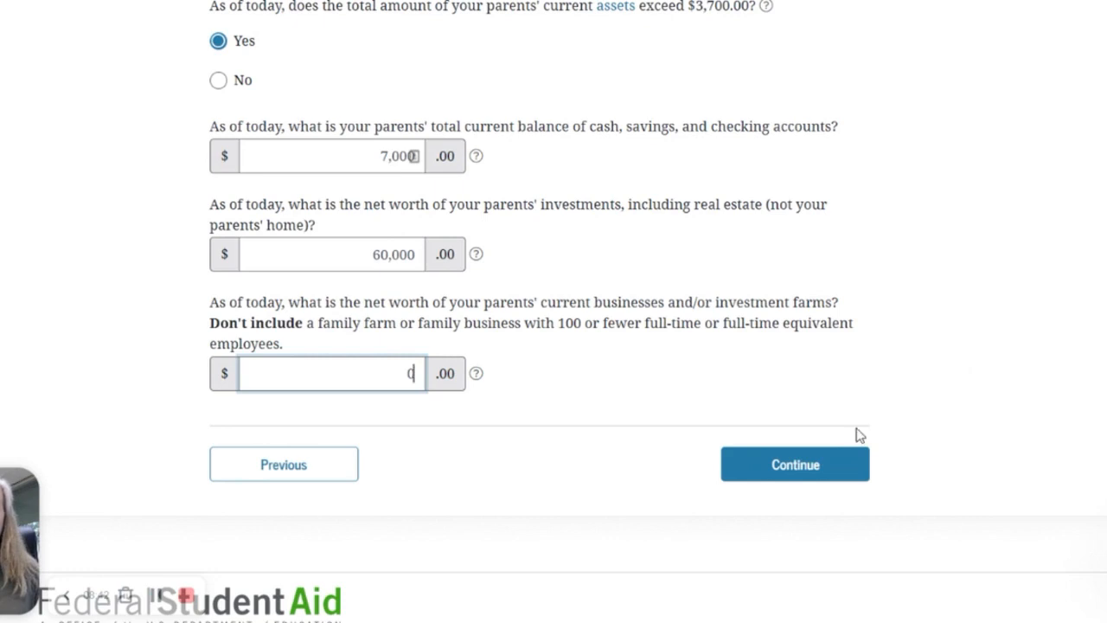
click(814, 470)
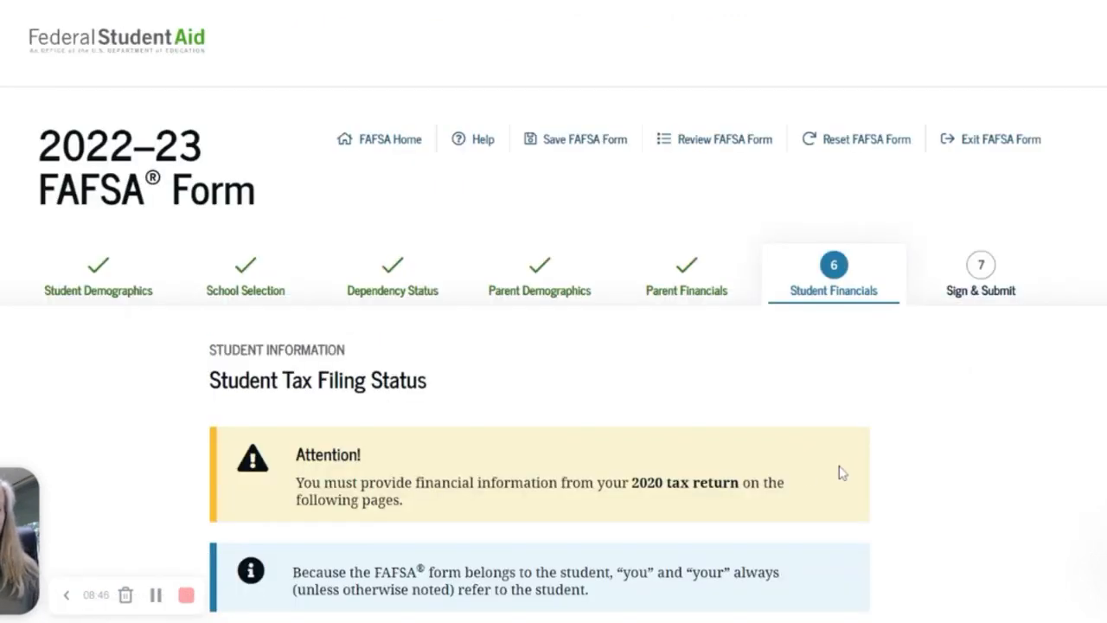